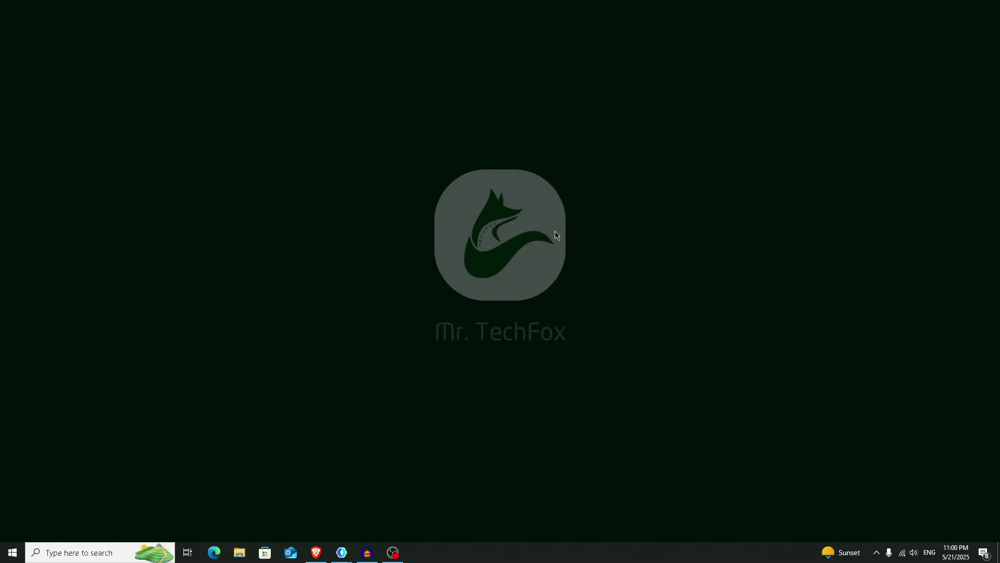
- Open temp-mail.org in Brave and copy the generated temporary email address
left_click(317, 552)
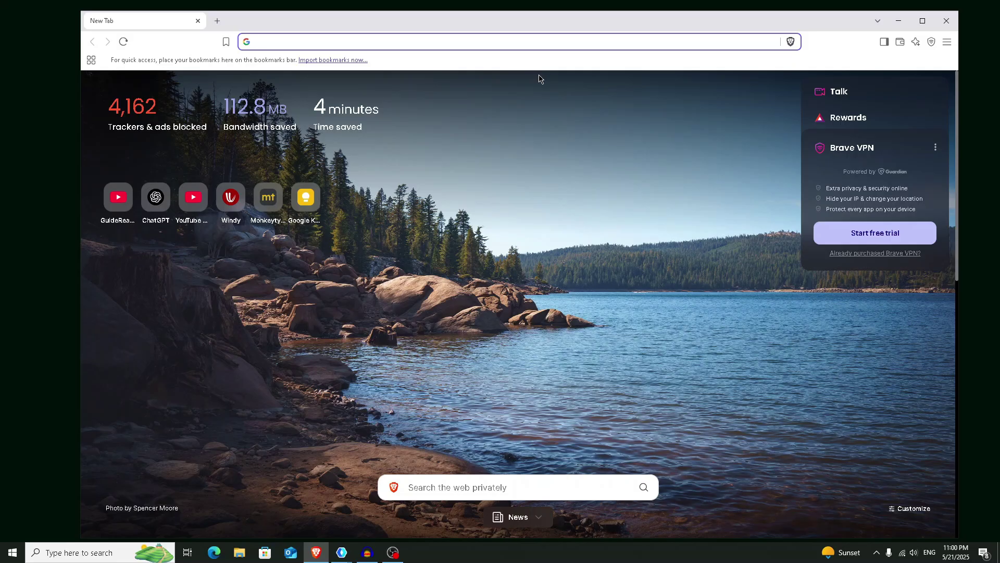
type("temp")
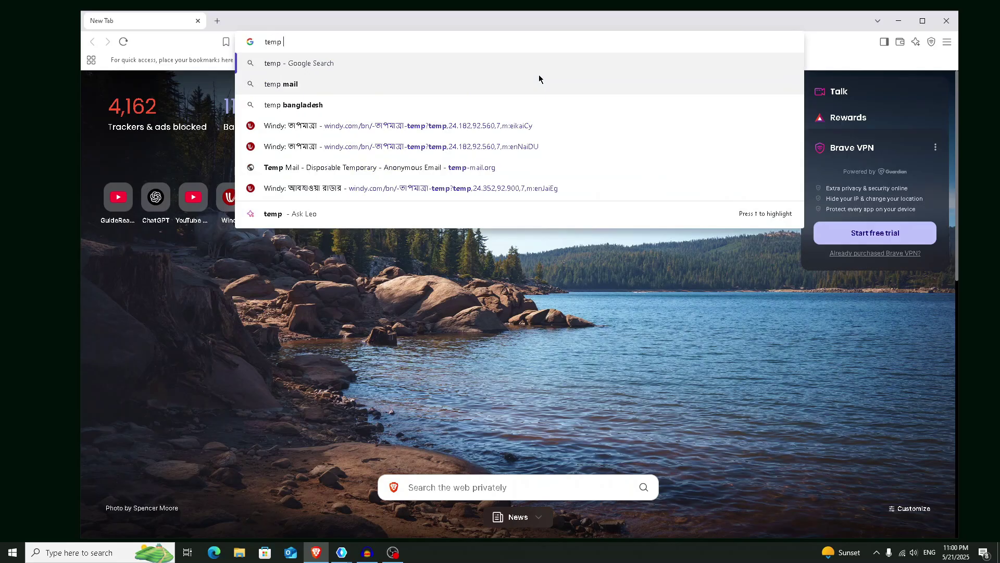
left_click(539, 78)
left_click(354, 196)
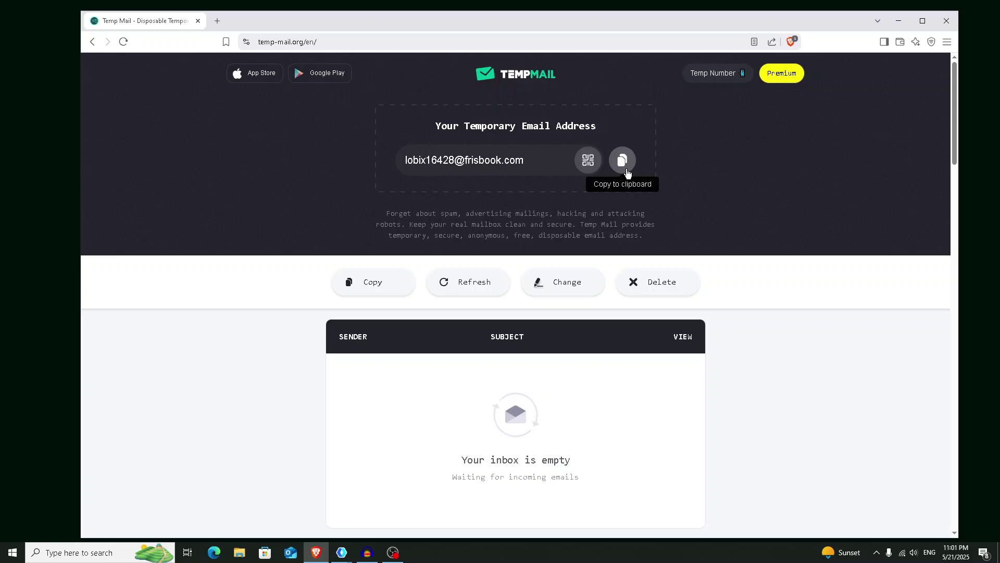
left_click(623, 161)
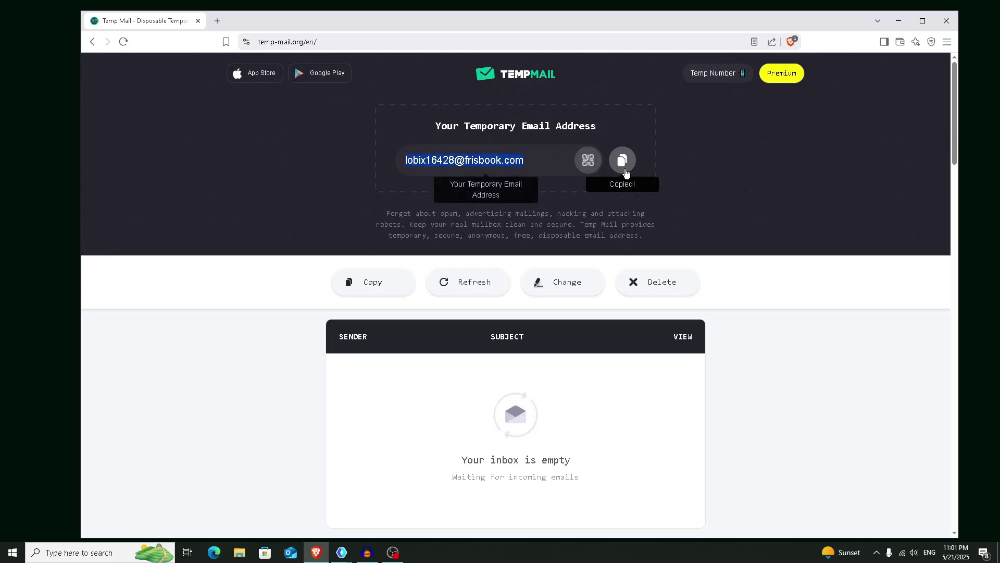
- Search for elevenlabs in a new tab and go to the ElevenLabs log-in page
left_click(218, 21)
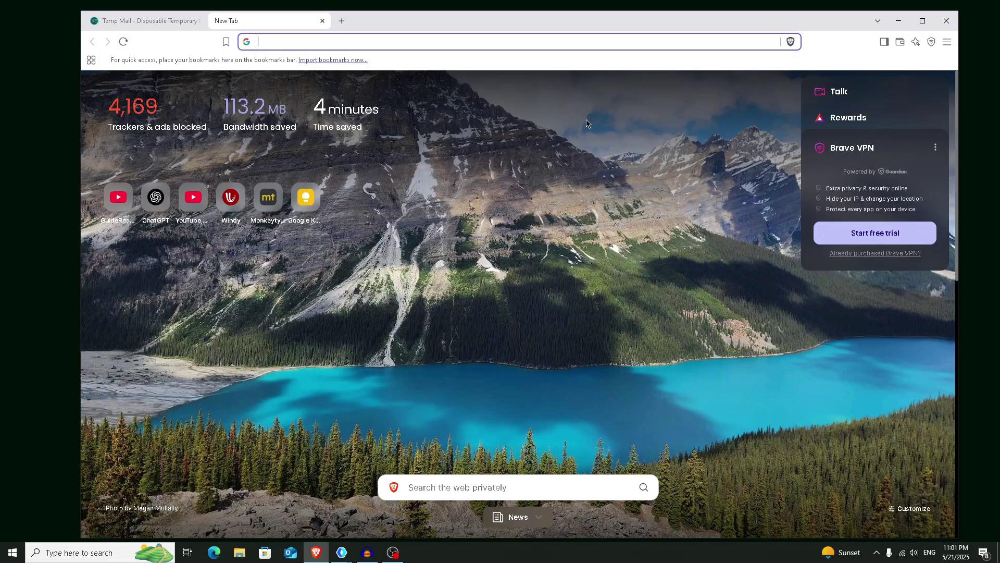
type("elev")
key("Return")
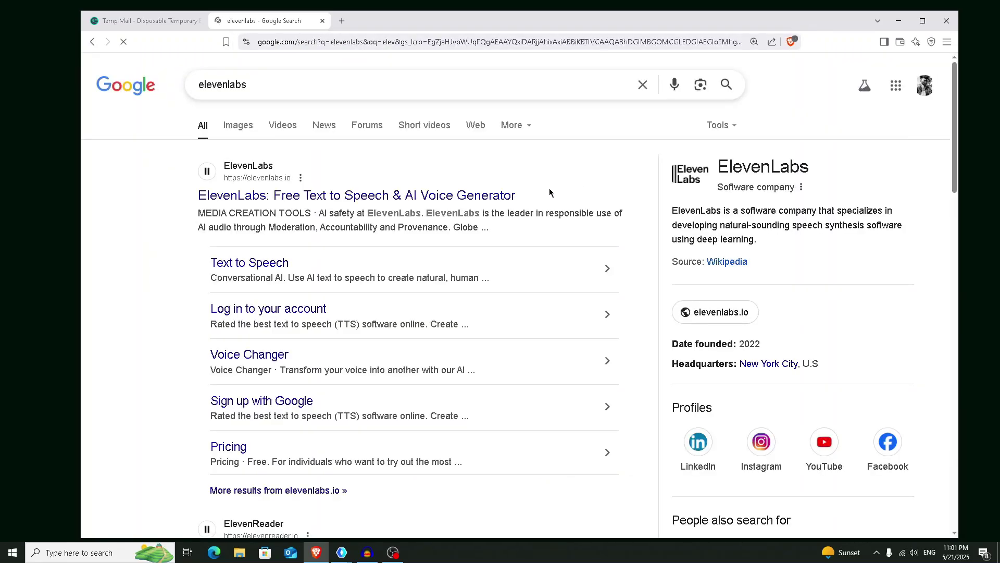
left_click(469, 196)
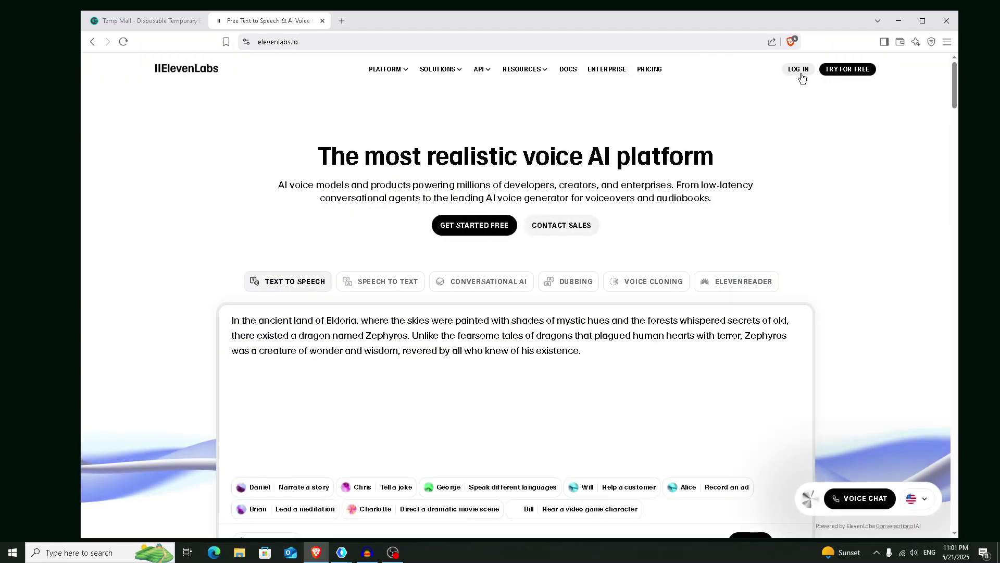
left_click(800, 73)
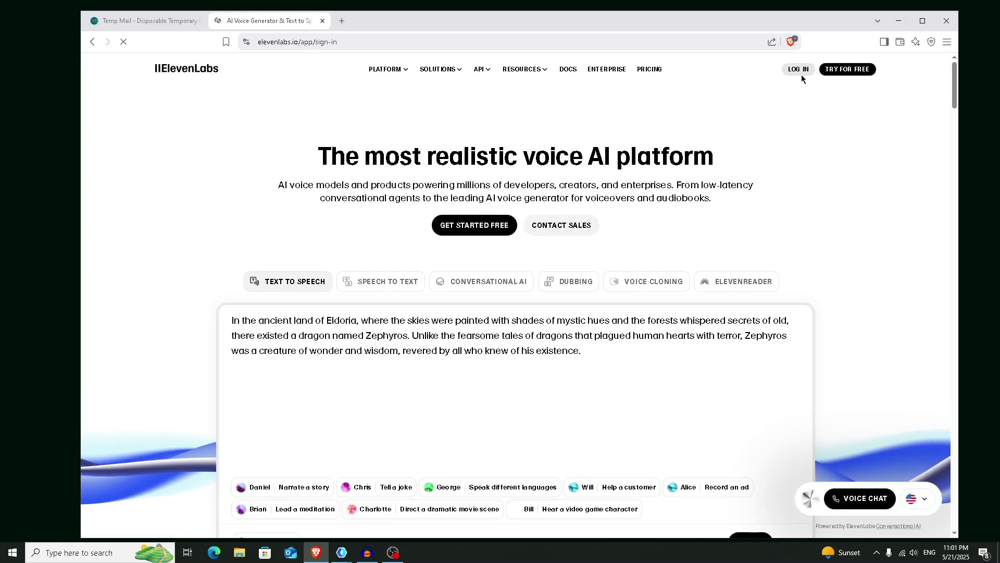
- Sign up with the pasted temporary email and a password, ticking both consent boxes
key("super+Up")
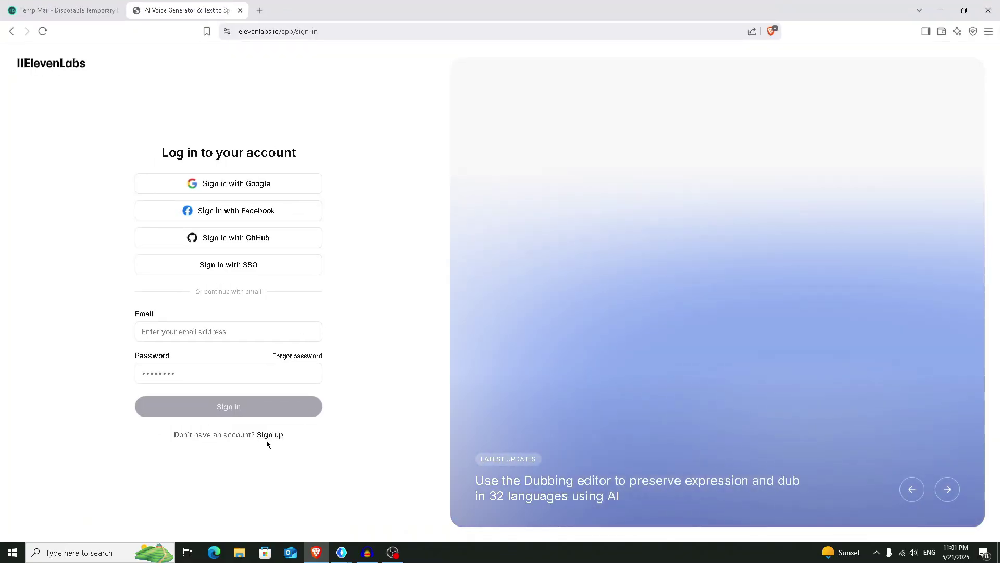
left_click(266, 435)
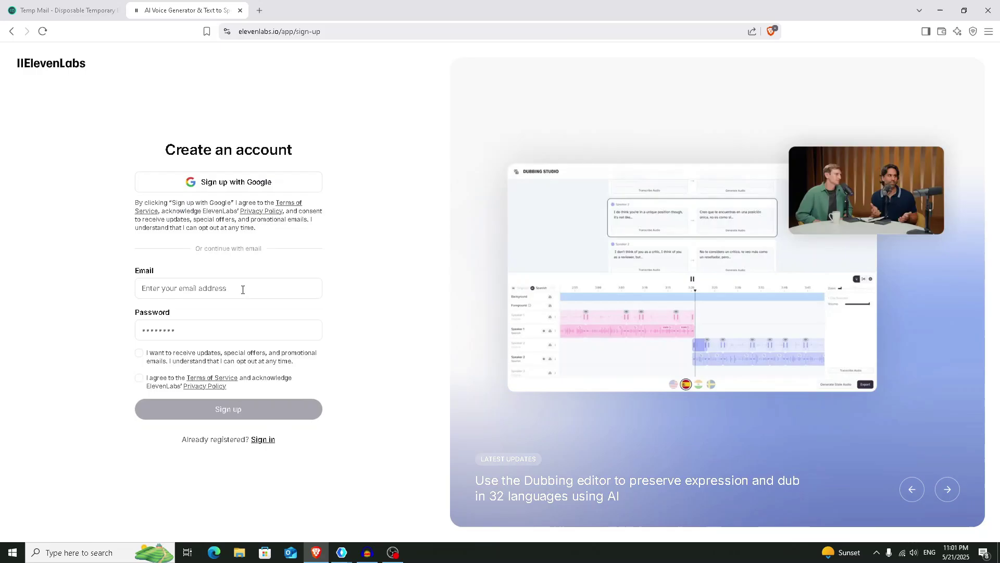
left_click(242, 290)
key("ctrl+v")
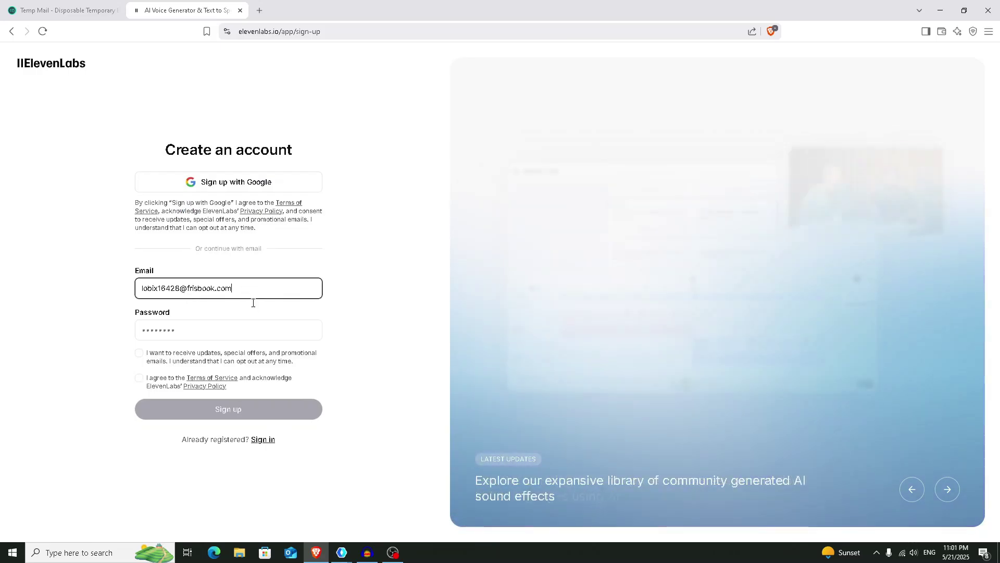
left_click(233, 331)
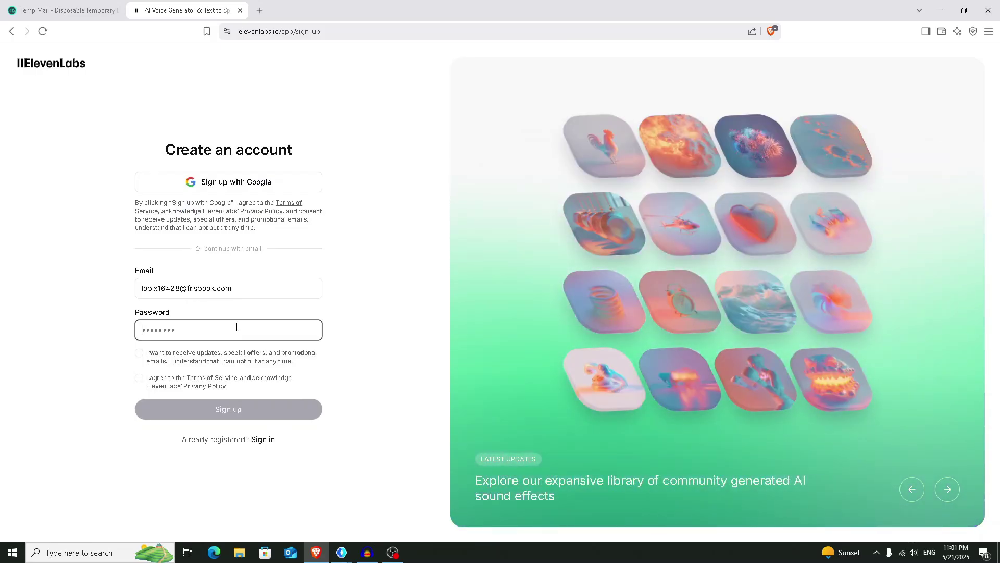
type("xxxxxxxxxxxx")
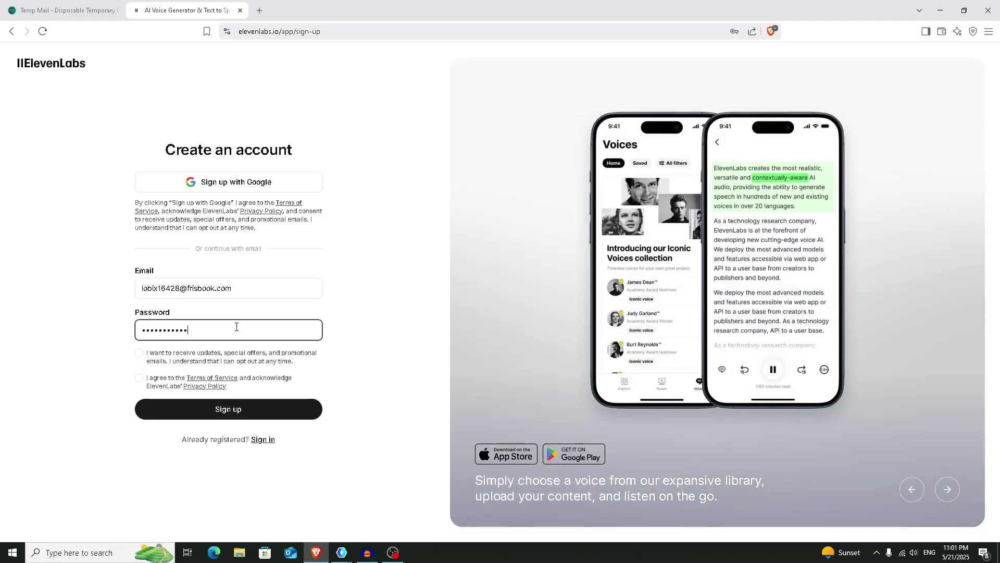
left_click(139, 353)
left_click(139, 379)
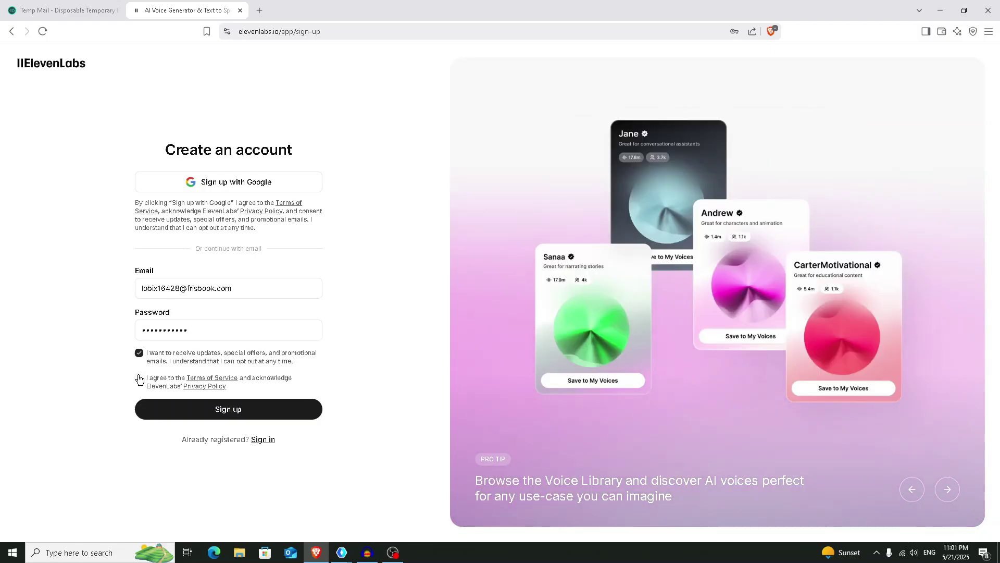
left_click(182, 409)
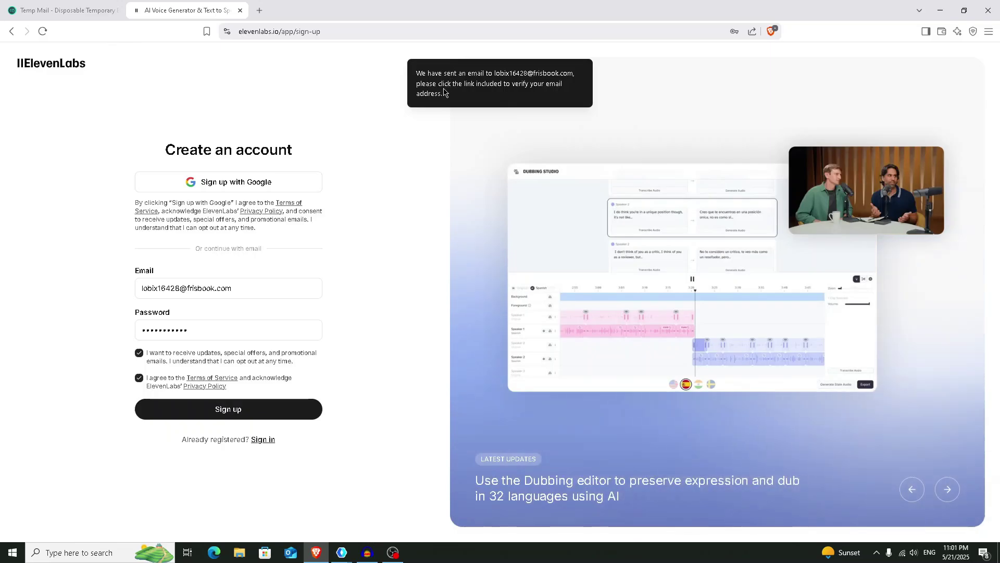
- Open the 'Verify your email for ElevenLabs' message in Temp Mail and follow its Verify email link
left_click(75, 10)
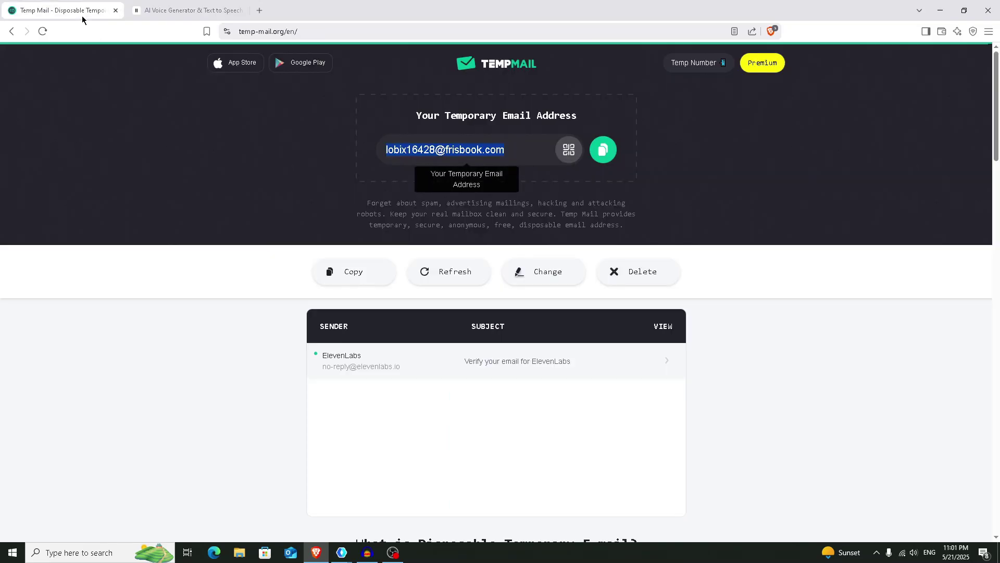
left_click(512, 367)
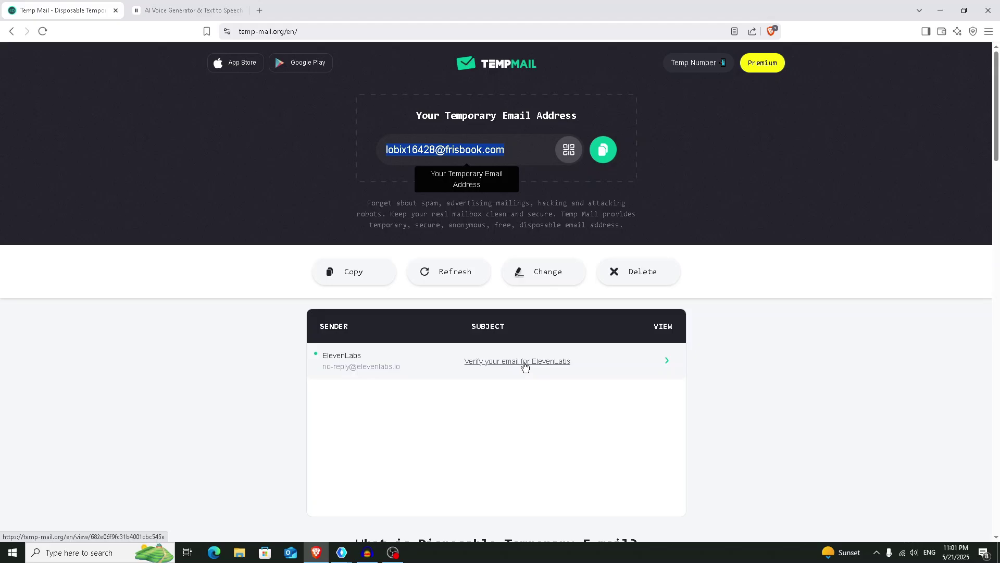
left_click(524, 366)
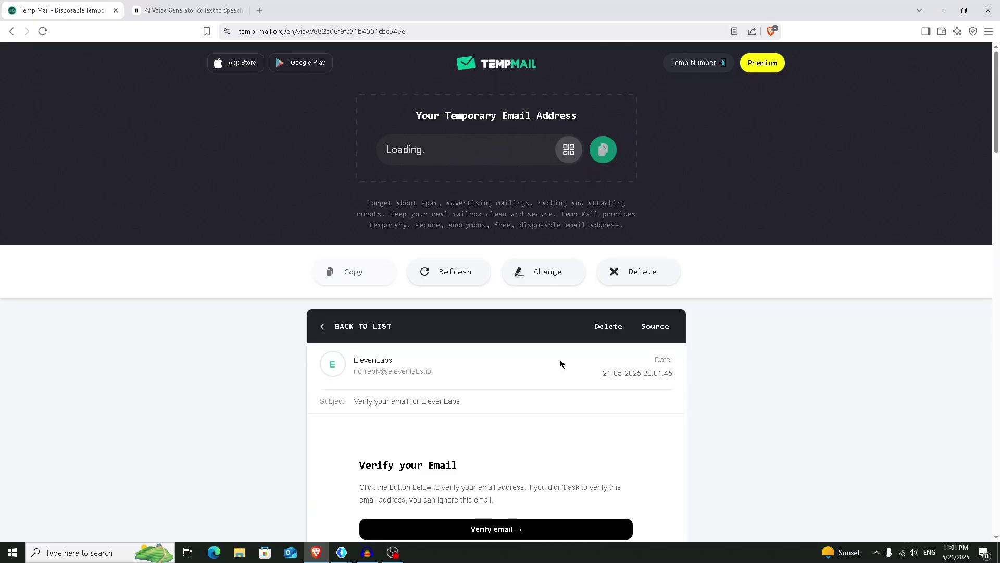
scroll(556, 368, "down", 1)
scroll(555, 368, "down", 3)
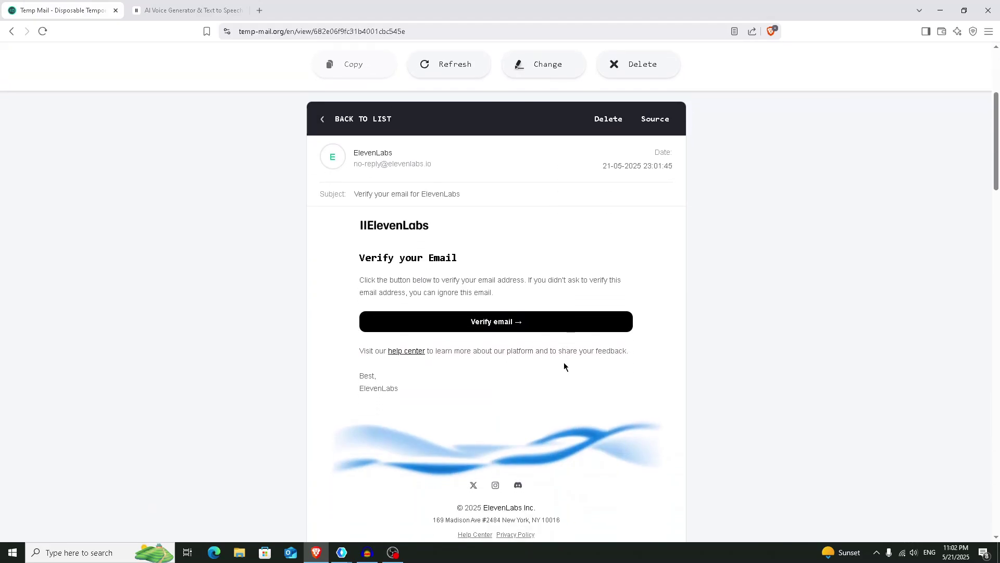
left_click(510, 323)
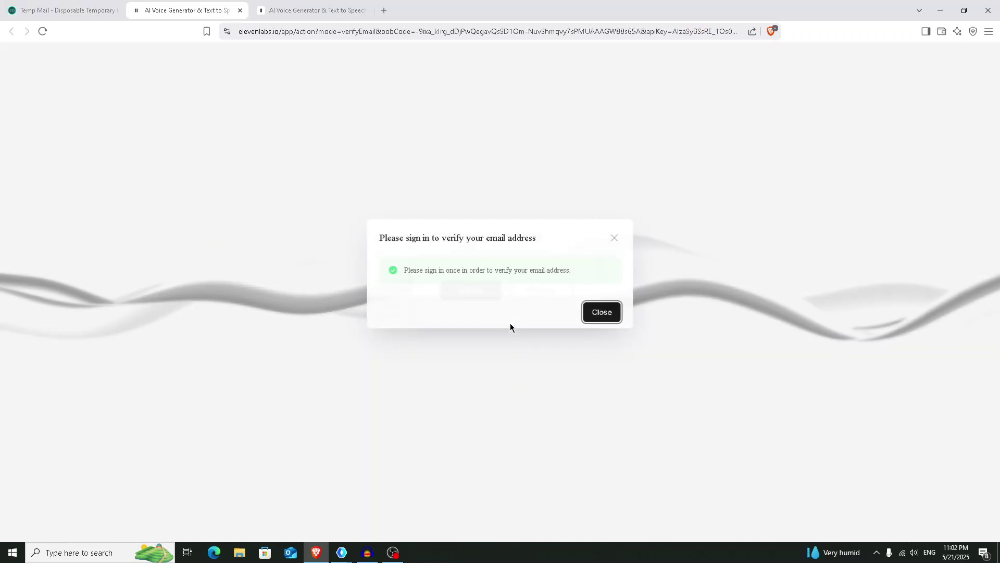
- Sign in to ElevenLabs with the saved temporary email and the account password
left_click(590, 314)
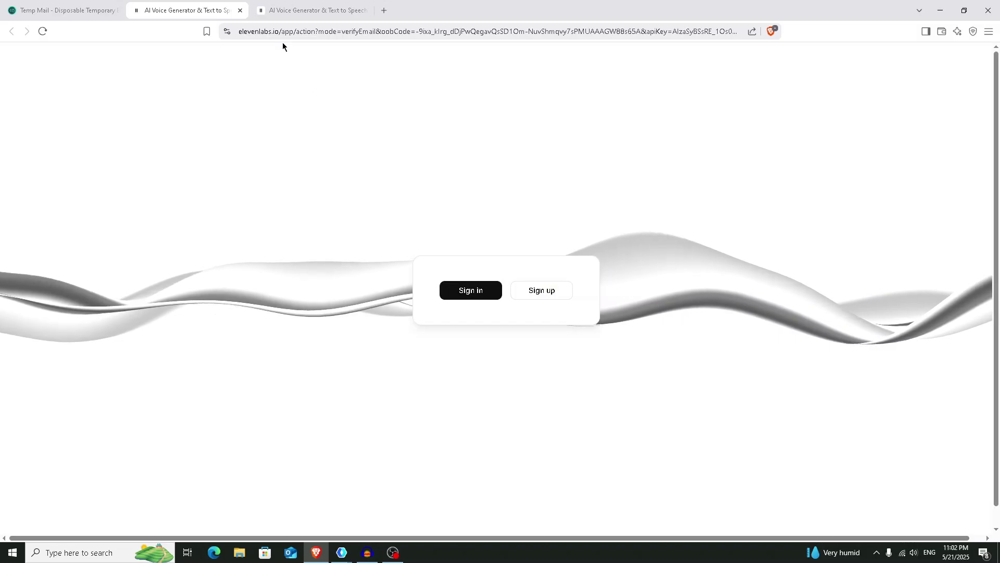
left_click(476, 297)
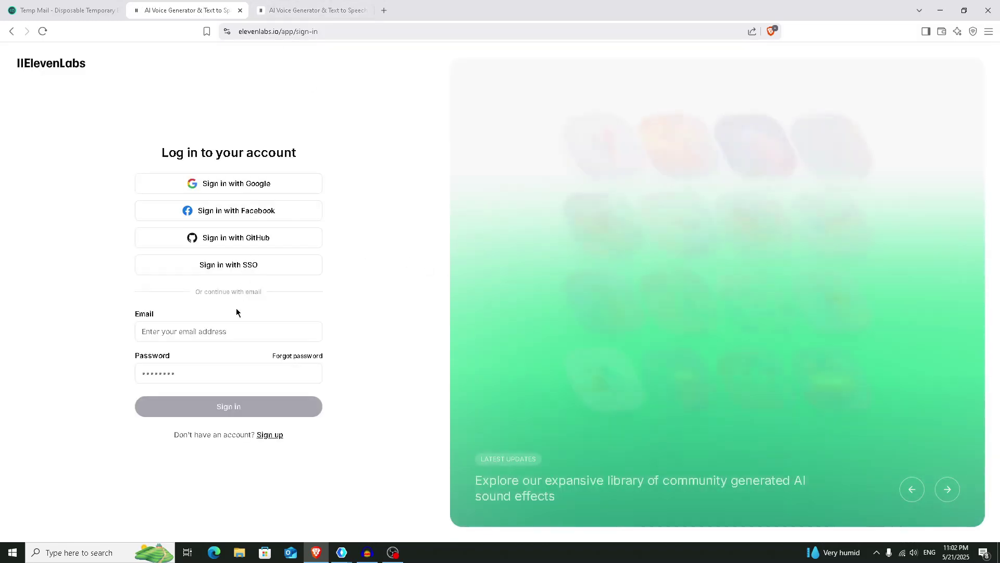
left_click(246, 328)
key("Down")
key("Return")
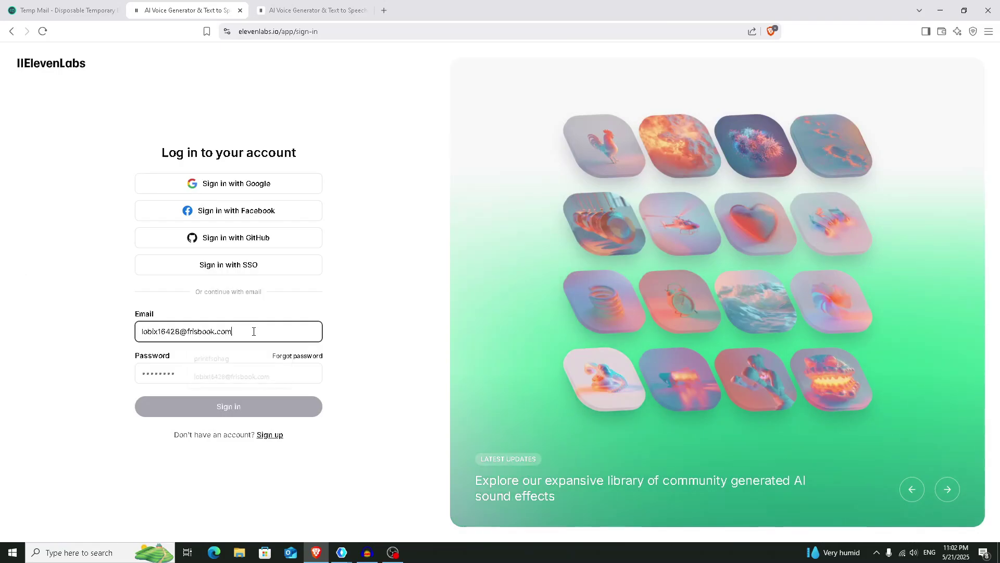
left_click(220, 368)
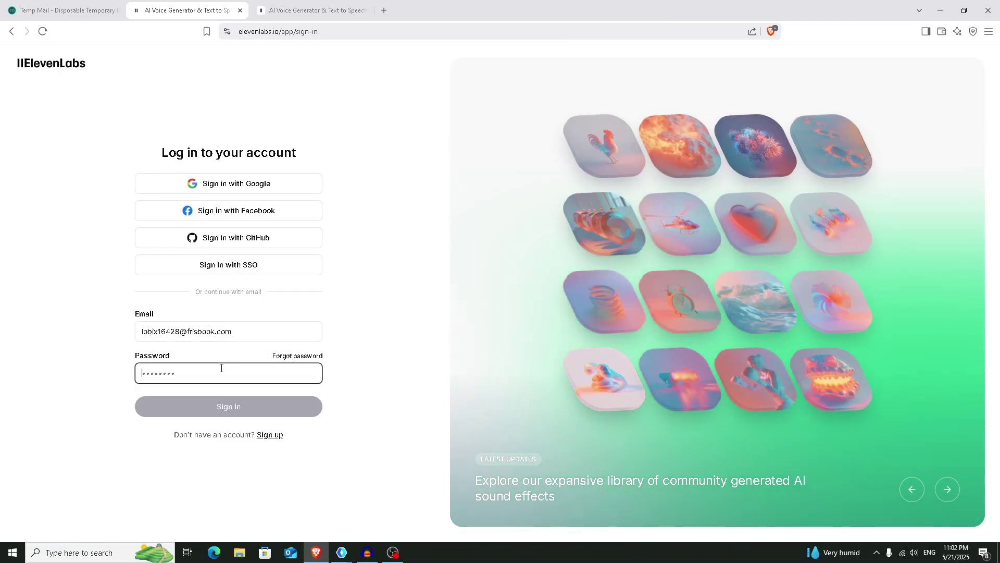
type("abc")
left_click(241, 406)
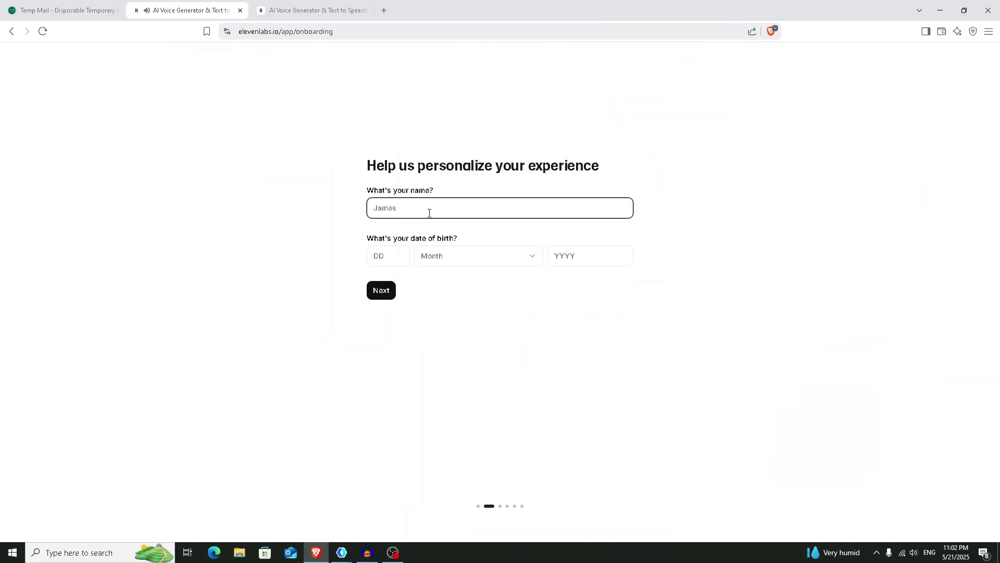
- Enter a name and birth date 23 February 2000, then answer 'Don't remember' for the referral source
type("Techfox")
left_click(393, 255)
type("23")
left_click(469, 255)
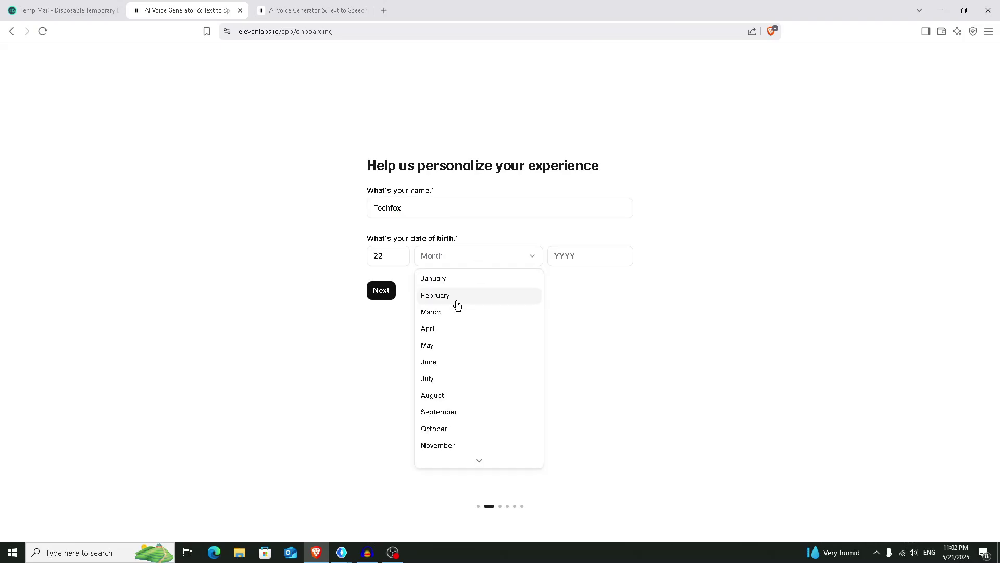
left_click(455, 303)
left_click(590, 256)
type("2000")
left_click(381, 297)
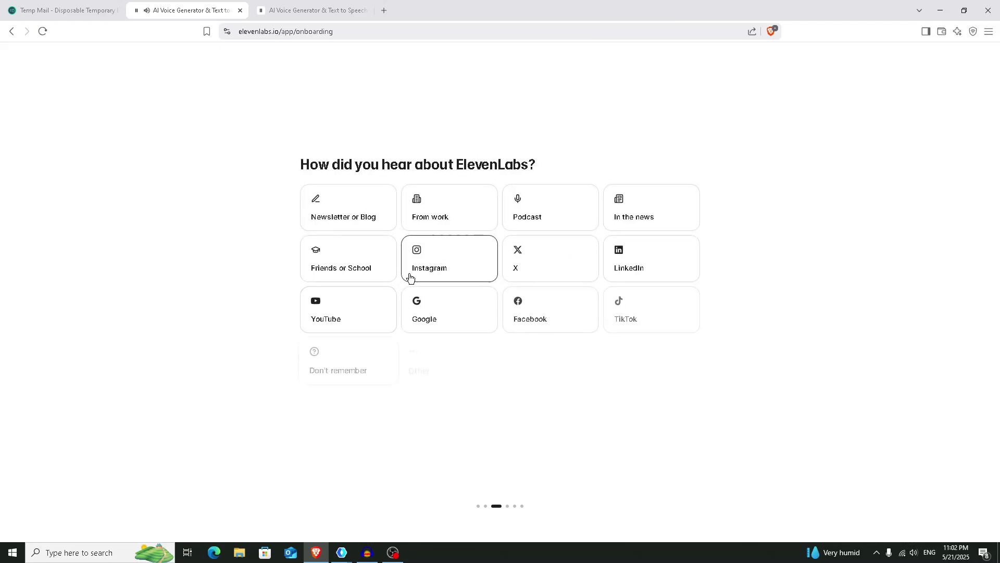
left_click(362, 359)
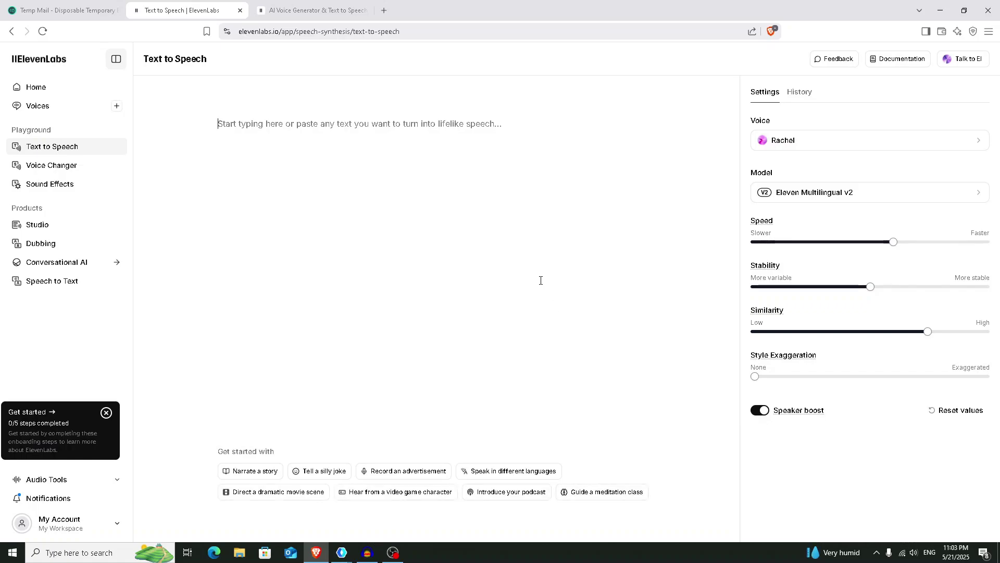
- Paste 'Please subscribe to Mr. Techfox!' and generate speech with the Alice voice
type("Please subscribe to Mr. Techfox!")
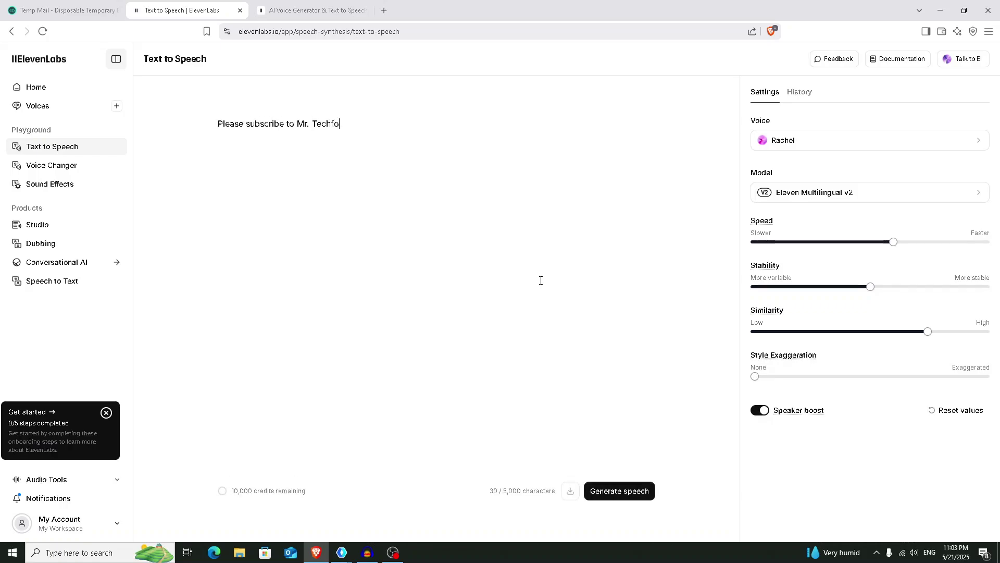
left_click(865, 138)
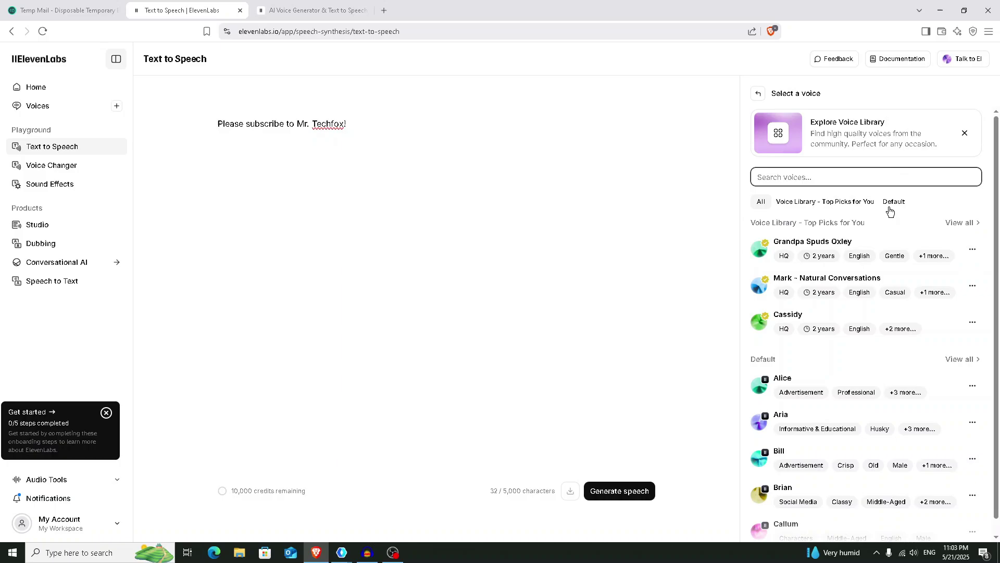
scroll(875, 396, "down", 1)
left_click(860, 368)
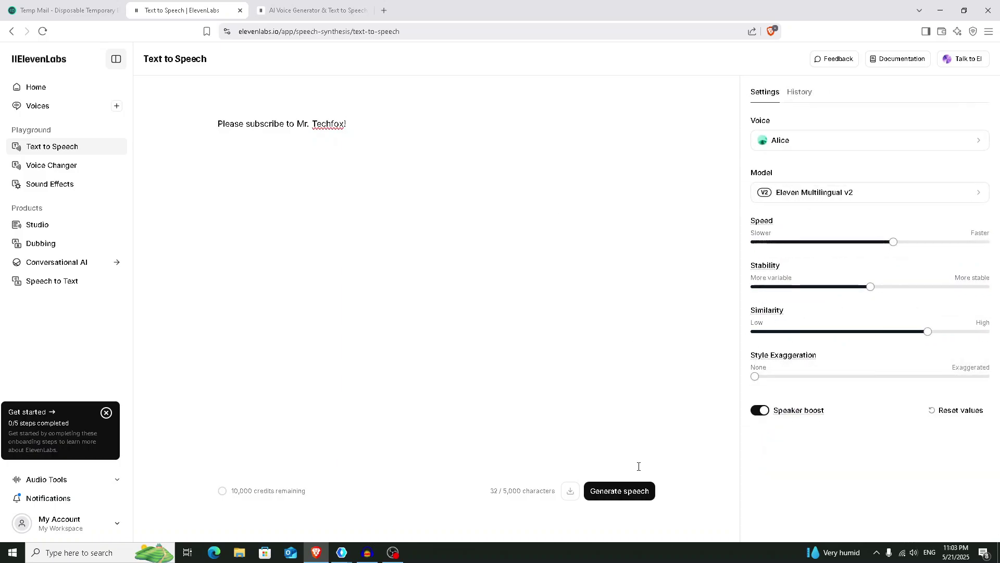
left_click(624, 492)
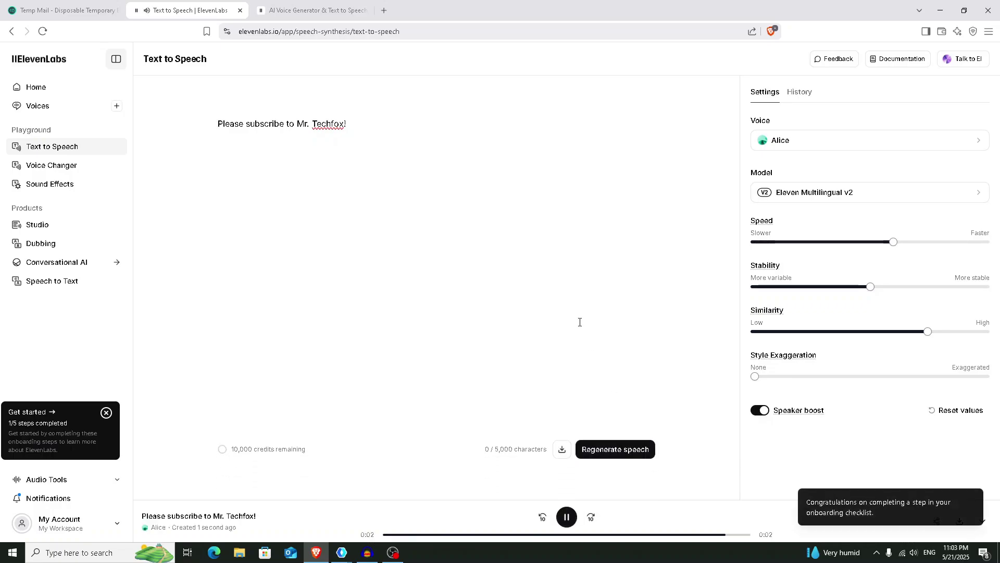
- Switch the voice to Brian and generate the clip again
left_click(870, 141)
left_click(813, 433)
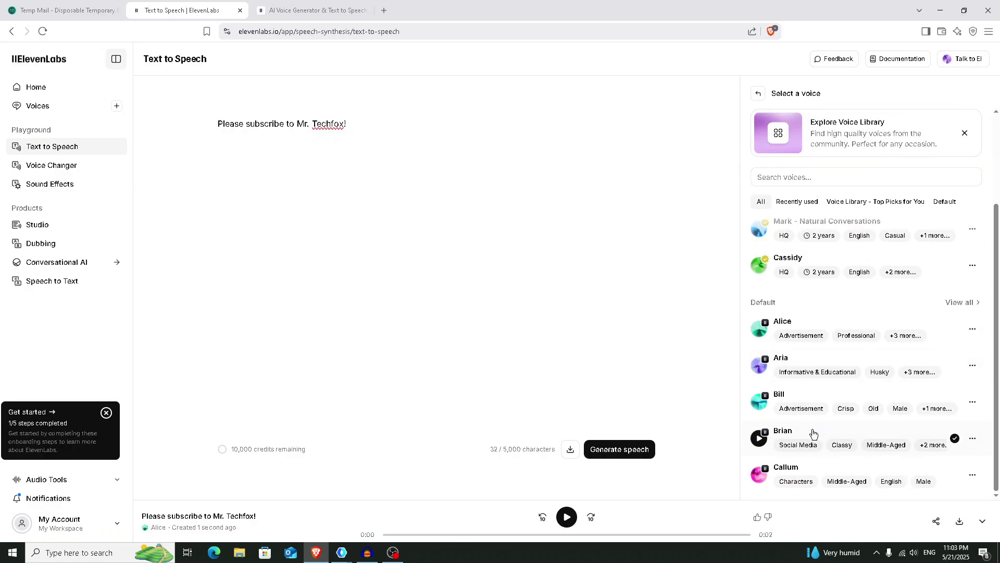
left_click(627, 447)
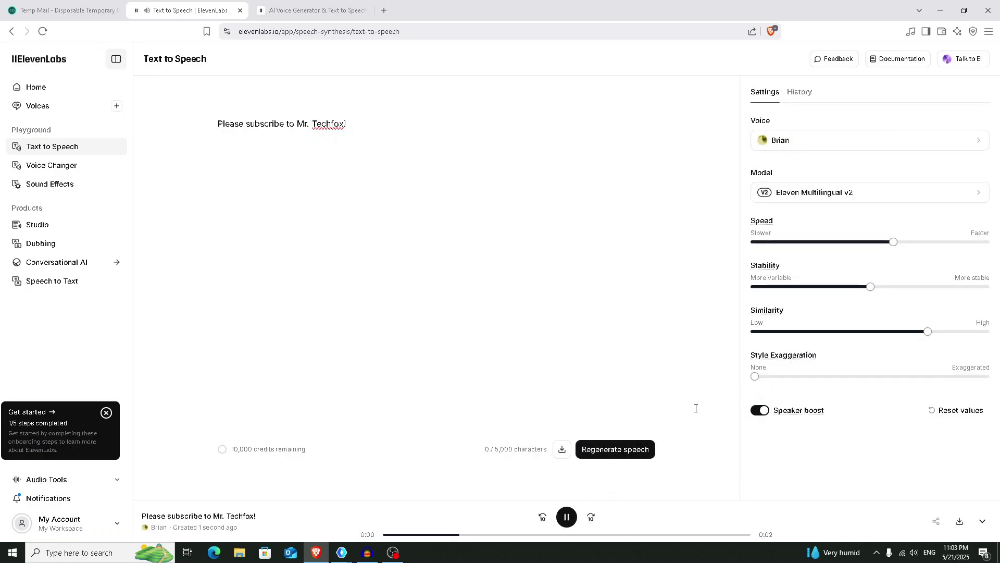
left_click(639, 407)
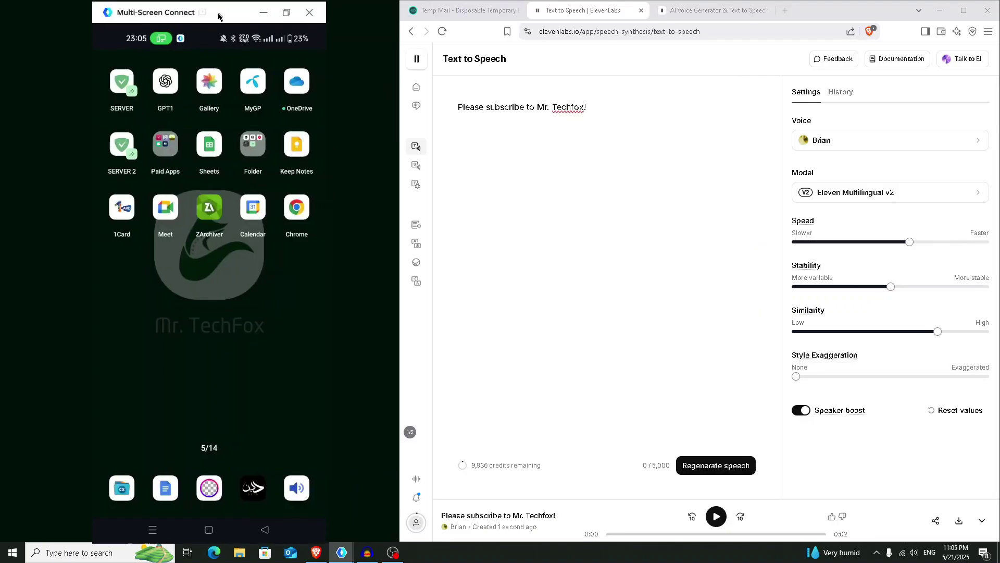
- Shift the phone mirror window left and launch the Play Store on the phone
left_click_drag(217, 16, 190, 19)
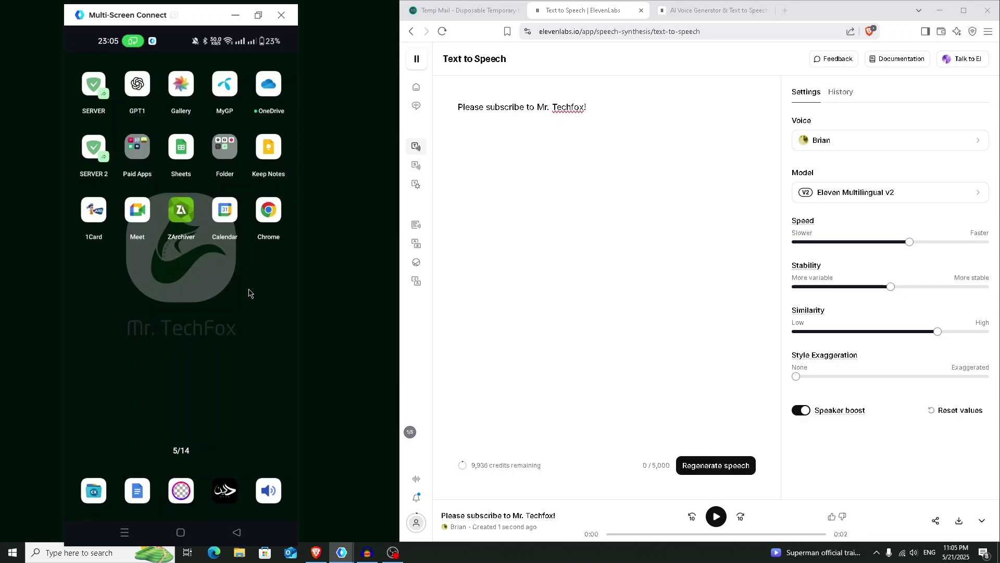
left_click_drag(263, 344, 211, 81)
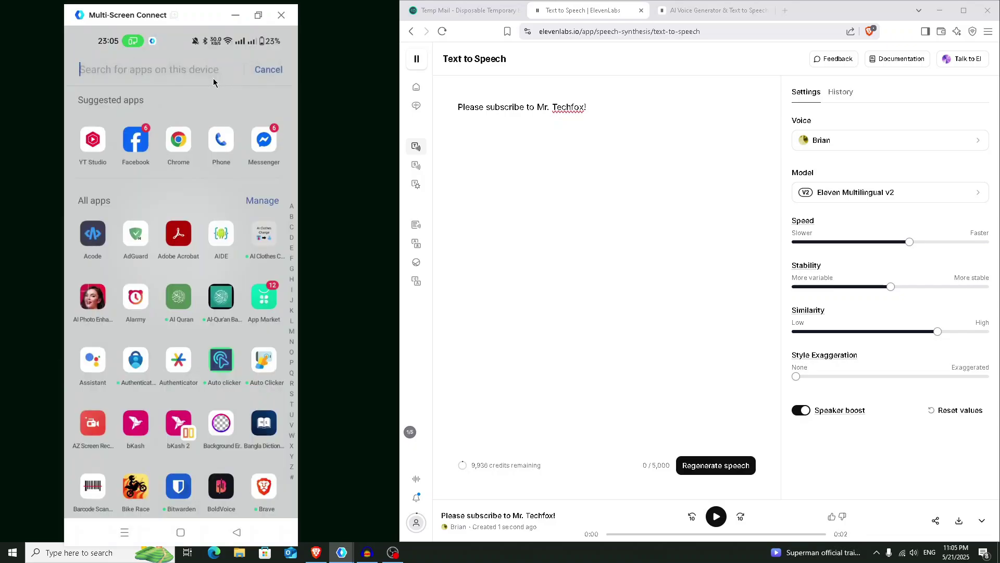
type("pl")
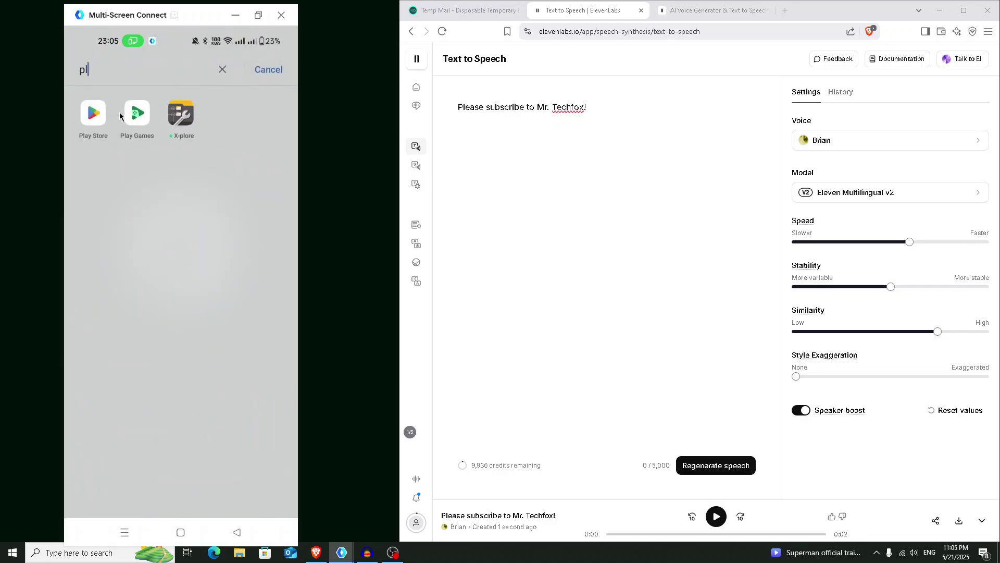
left_click(95, 111)
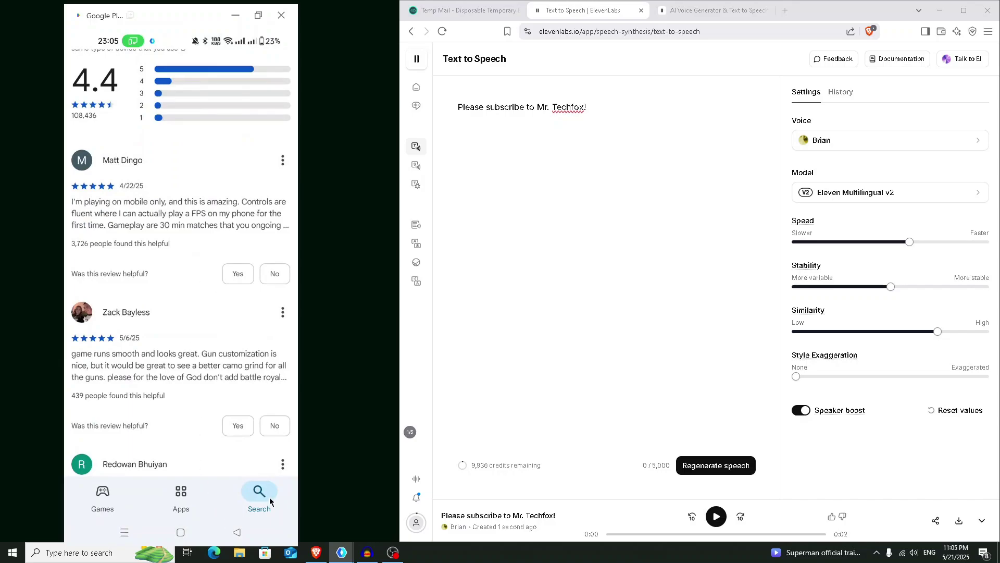
- Find VPN Proxy OvpnSpider in the Play Store, launch it, then return to the home screen
left_click(246, 499)
left_click(166, 62)
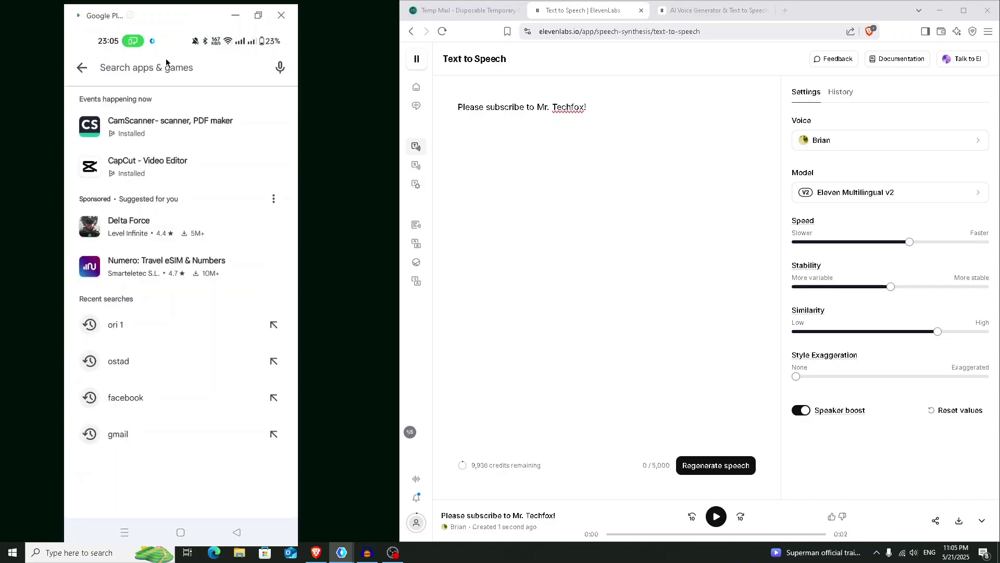
type("ov")
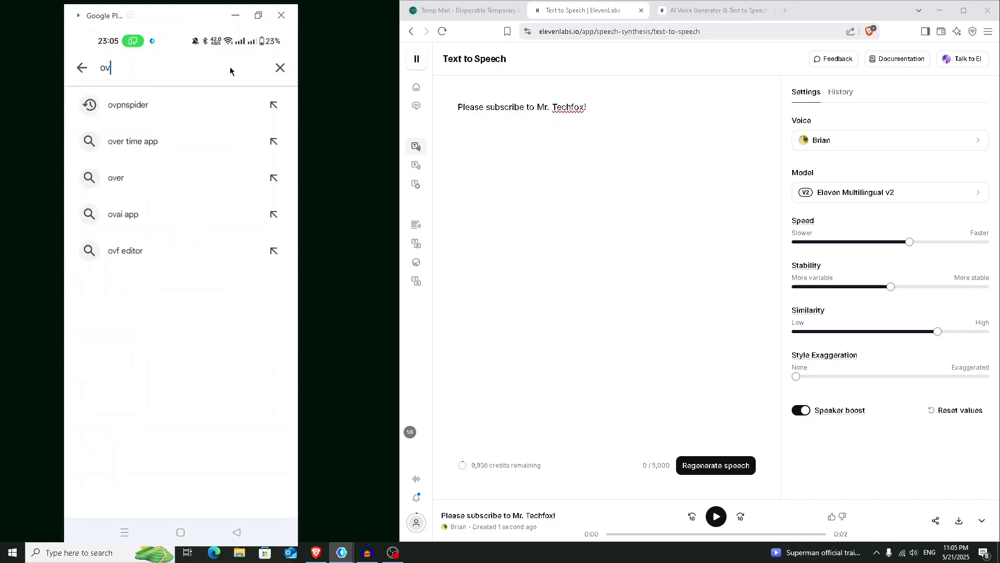
left_click(188, 101)
left_click(216, 112)
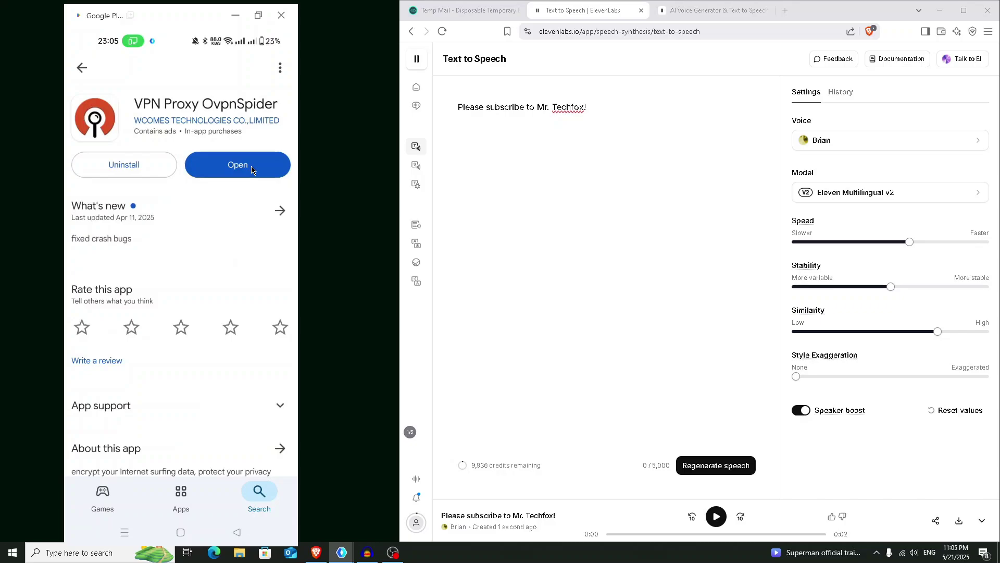
left_click(252, 170)
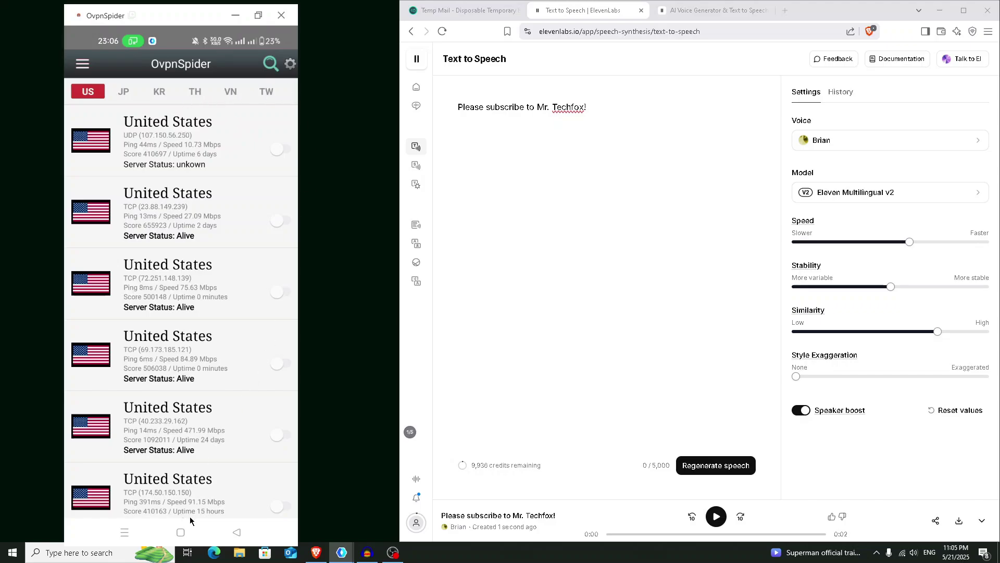
left_click(180, 532)
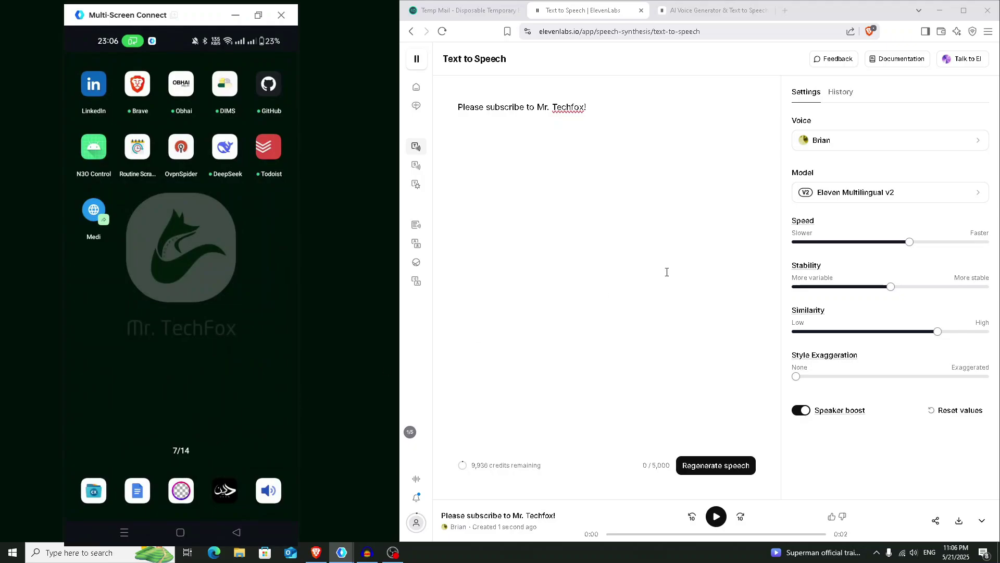
- Search 'eleven labs' in the phone's Chrome and reach the ElevenLabs login page
left_click(739, 155)
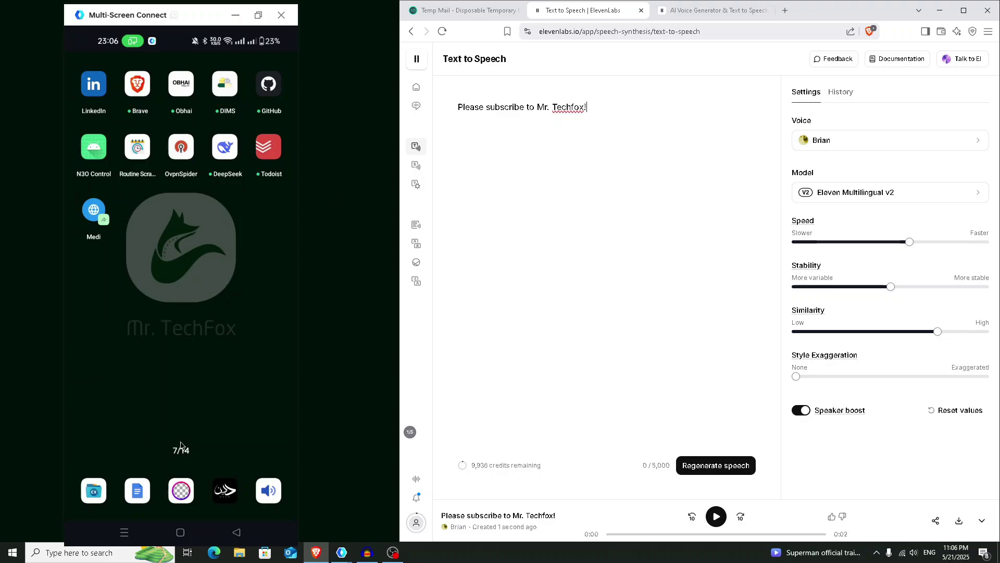
left_click_drag(177, 338, 177, 142)
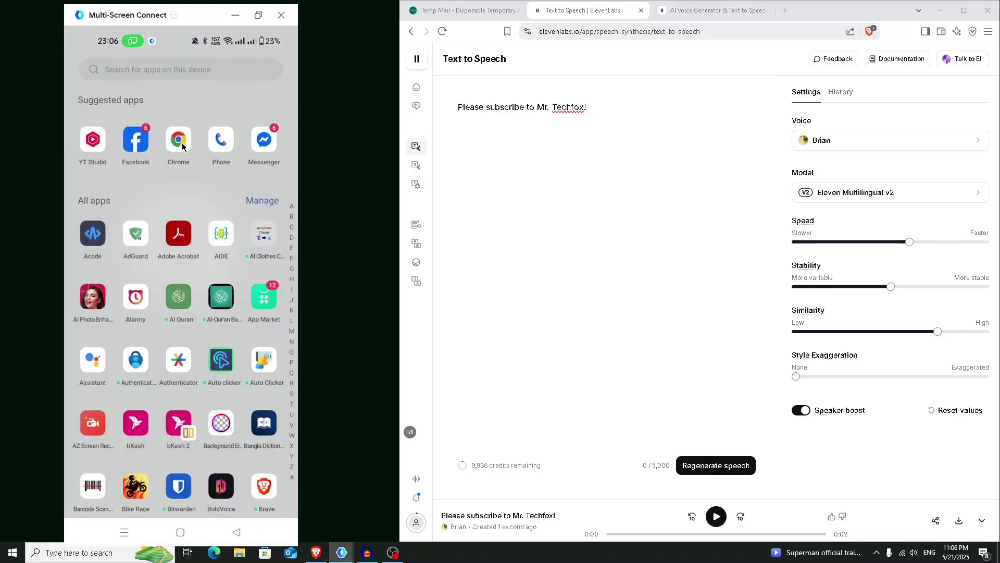
left_click(177, 141)
left_click(180, 68)
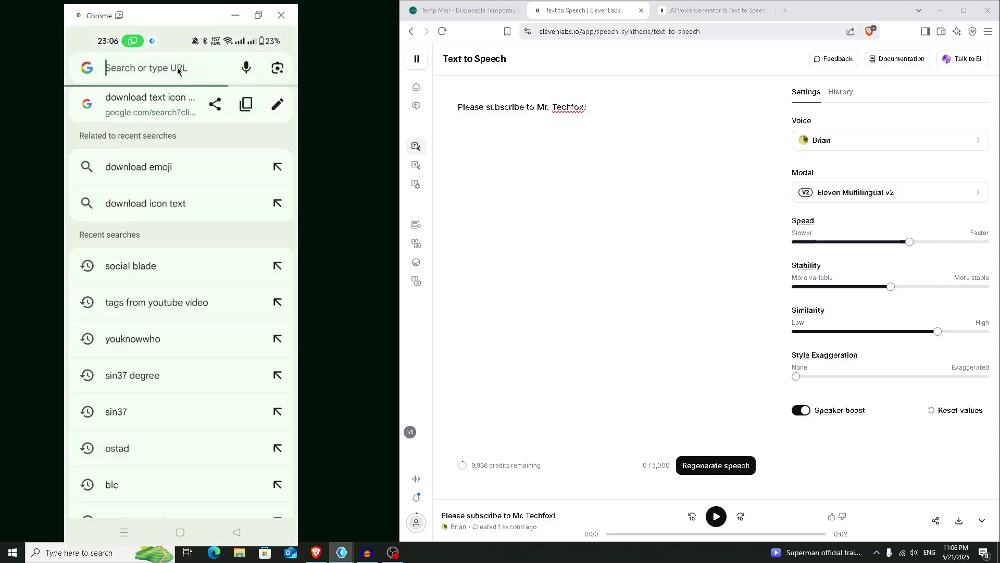
type("eleve")
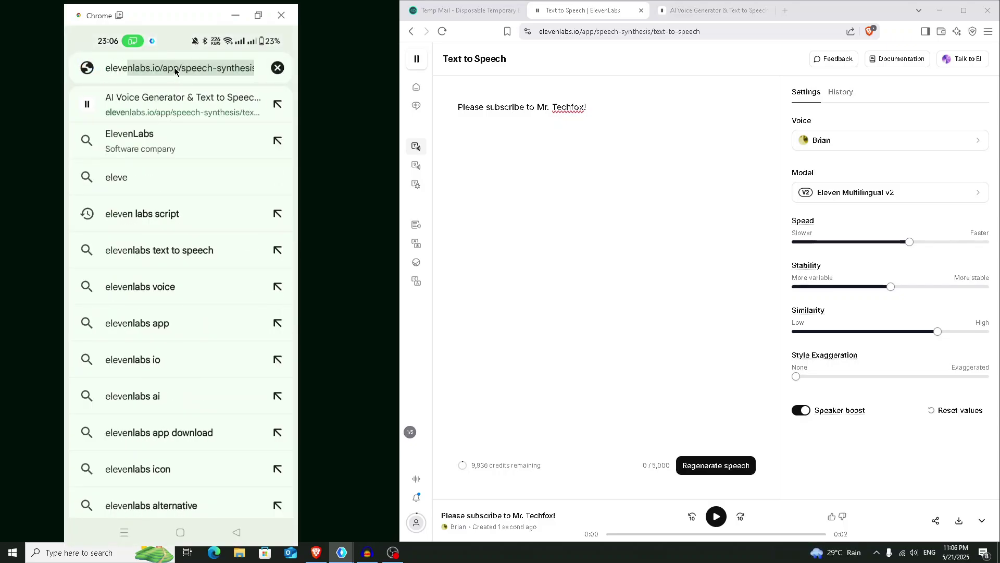
type("n ")
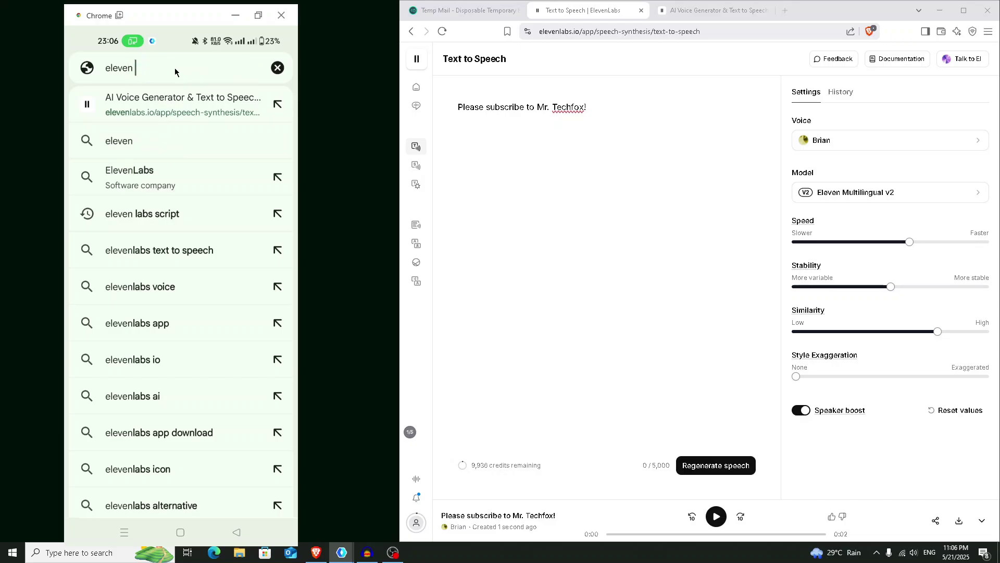
type("la")
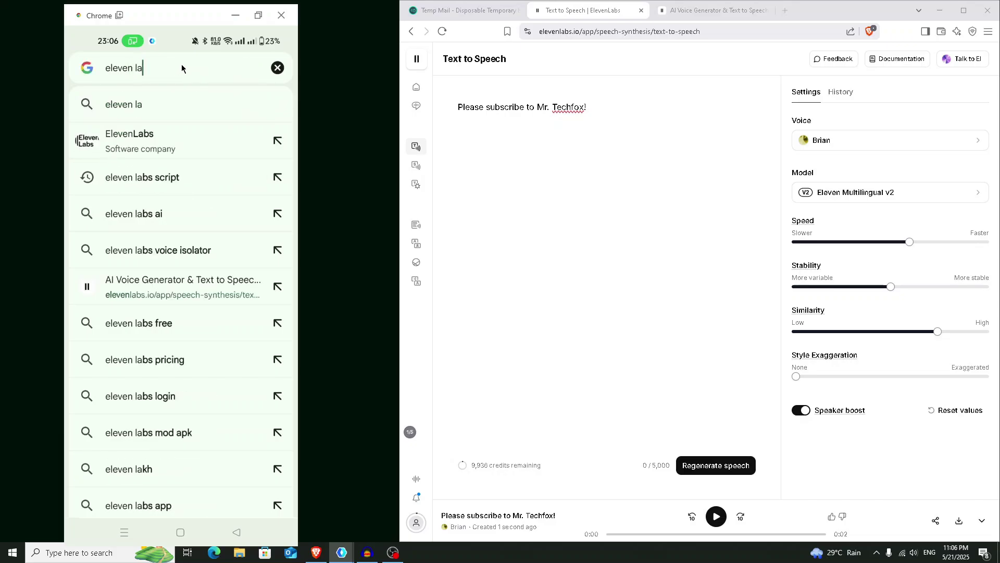
type("bs")
key("Return")
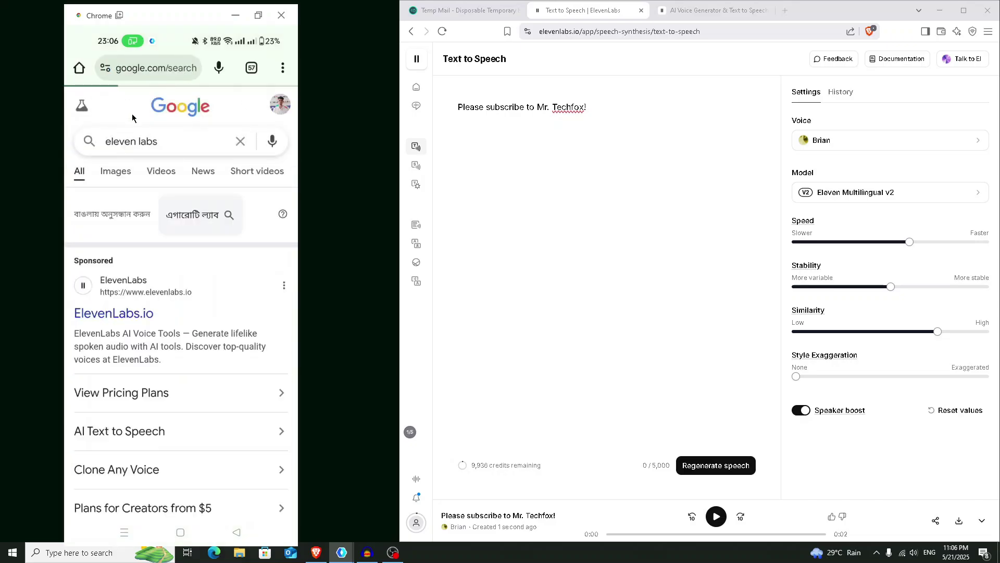
left_click(159, 311)
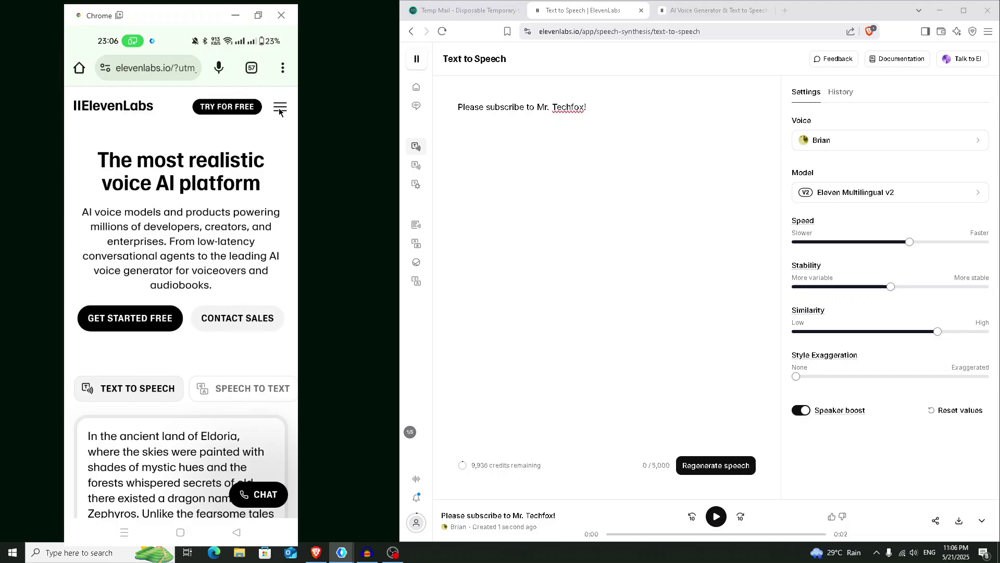
left_click(280, 108)
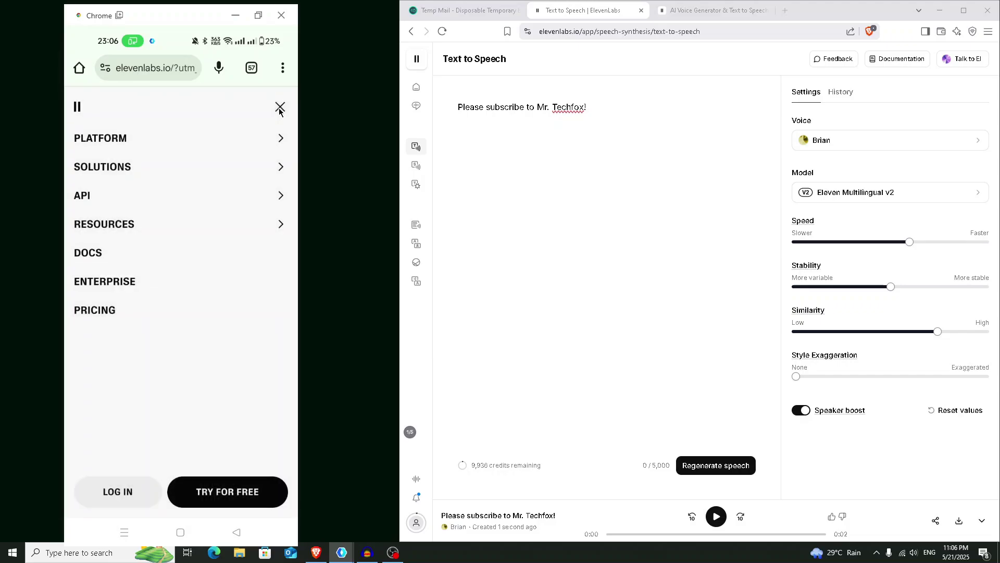
left_click(119, 500)
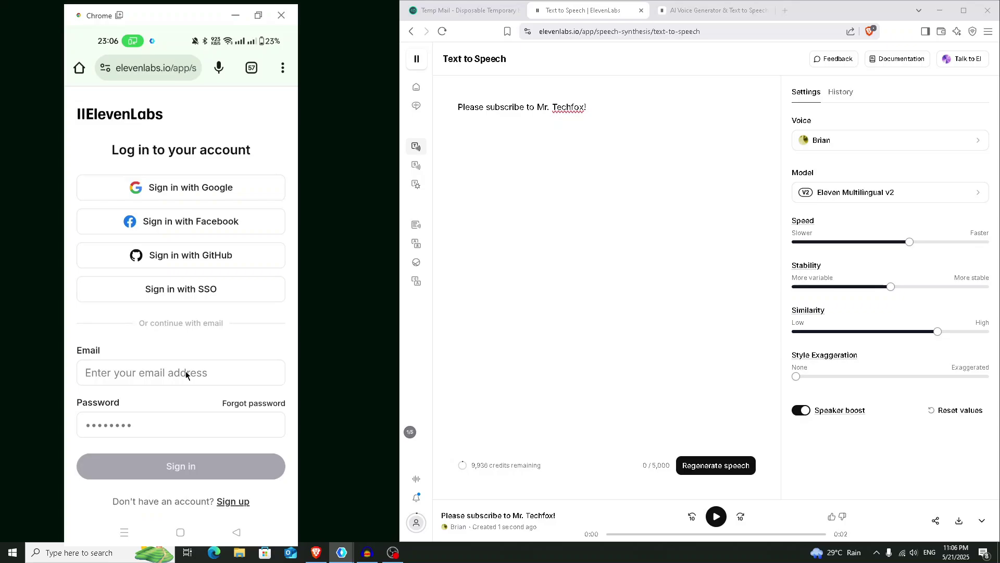
- Sign in on the phone with the pasted temporary email and the password
left_click(186, 374)
left_click(97, 340)
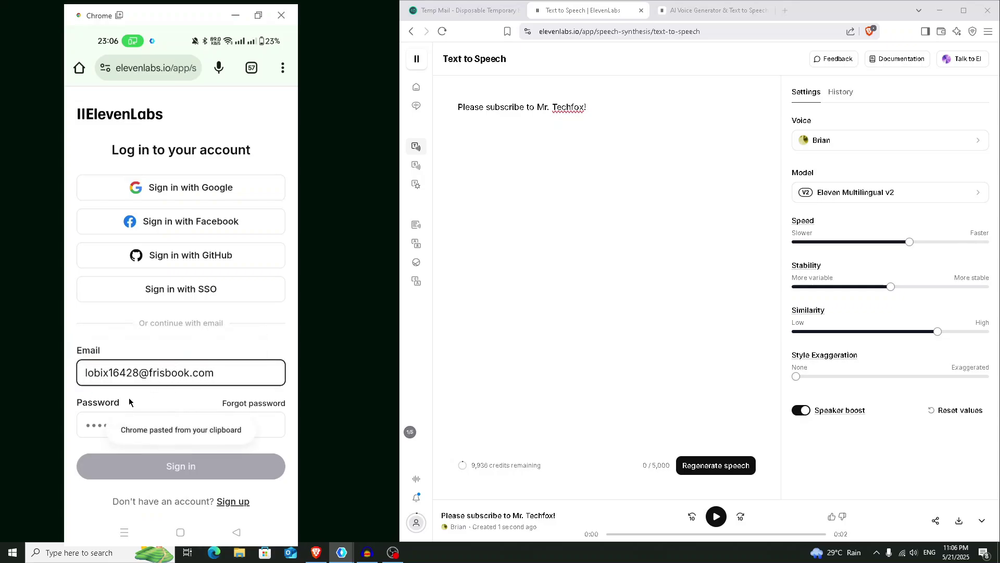
left_click(101, 426)
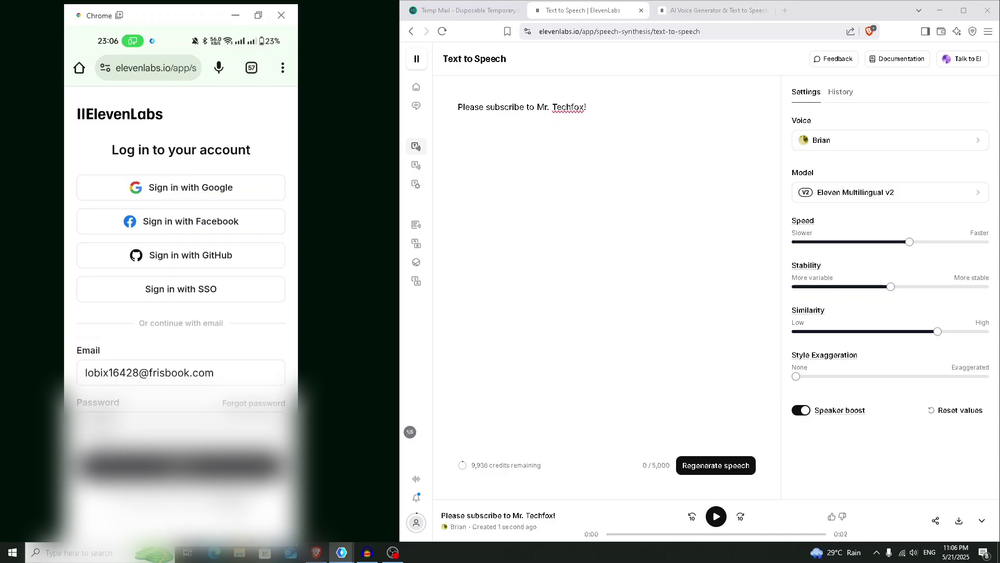
type("**")
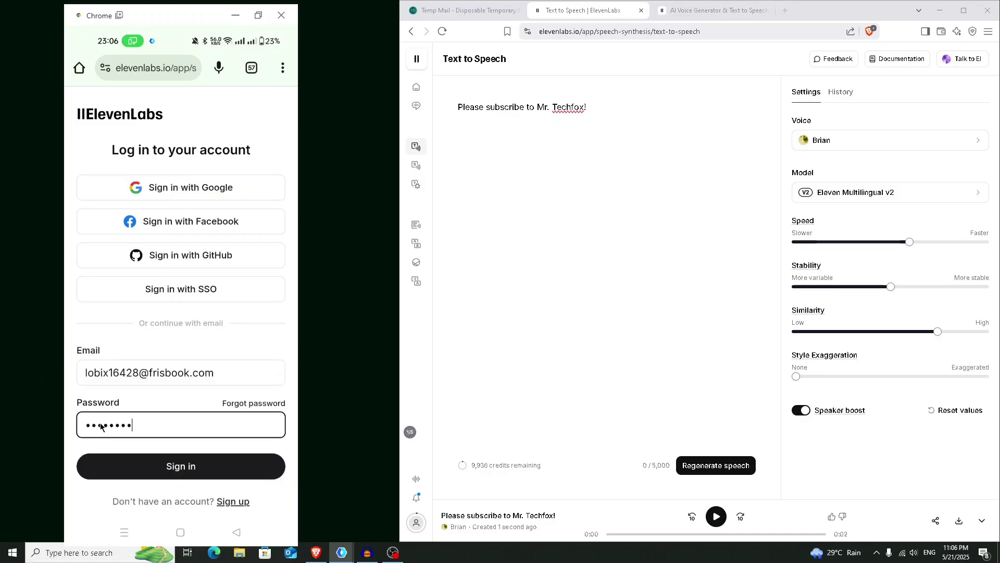
left_click(210, 471)
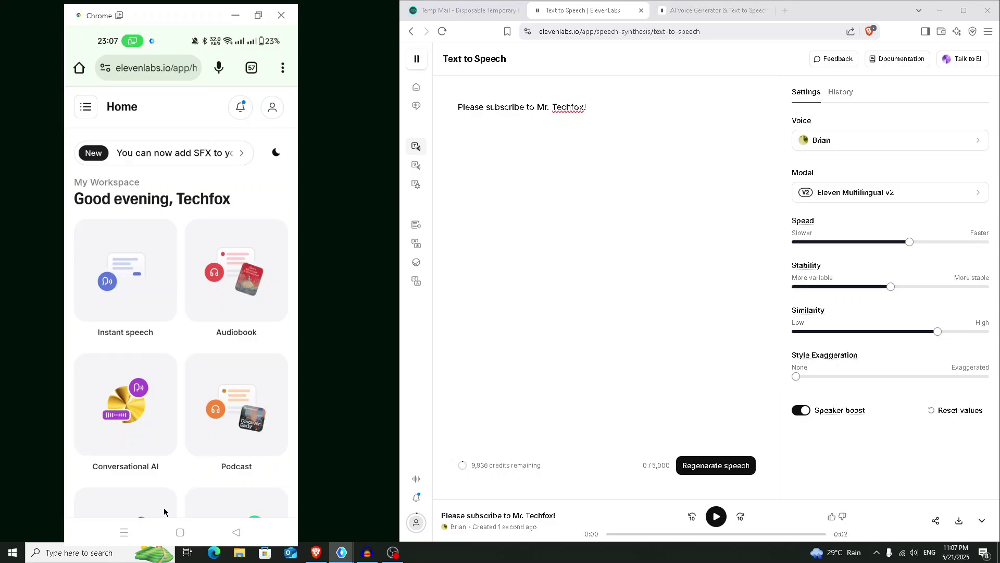
- Launch OvpnSpider, connect to US server 156.47.244.145, and switch the phone back to Chrome
left_click(180, 532)
left_click_drag(188, 375, 197, 80)
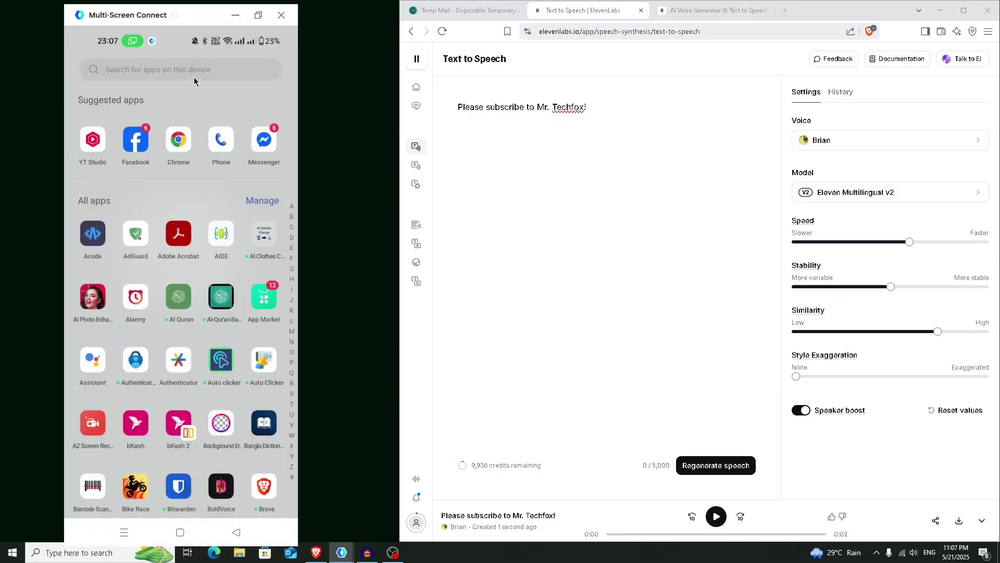
type("ov")
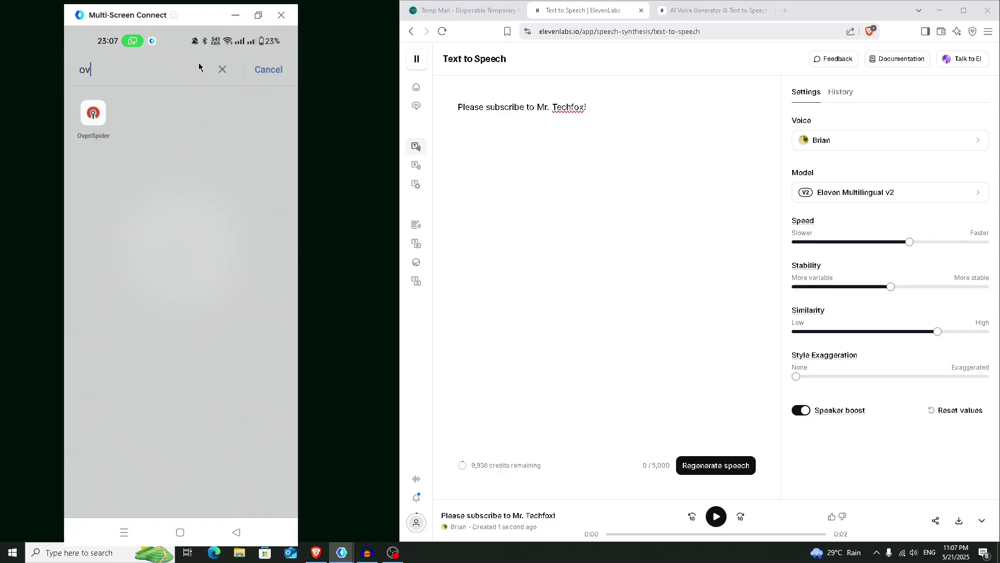
left_click(93, 113)
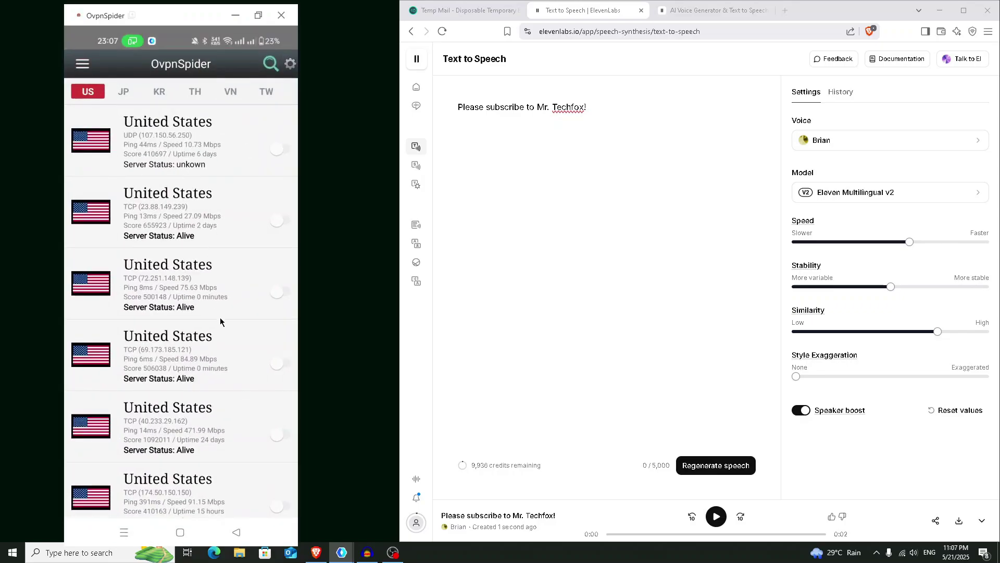
scroll(225, 327, "down", 5)
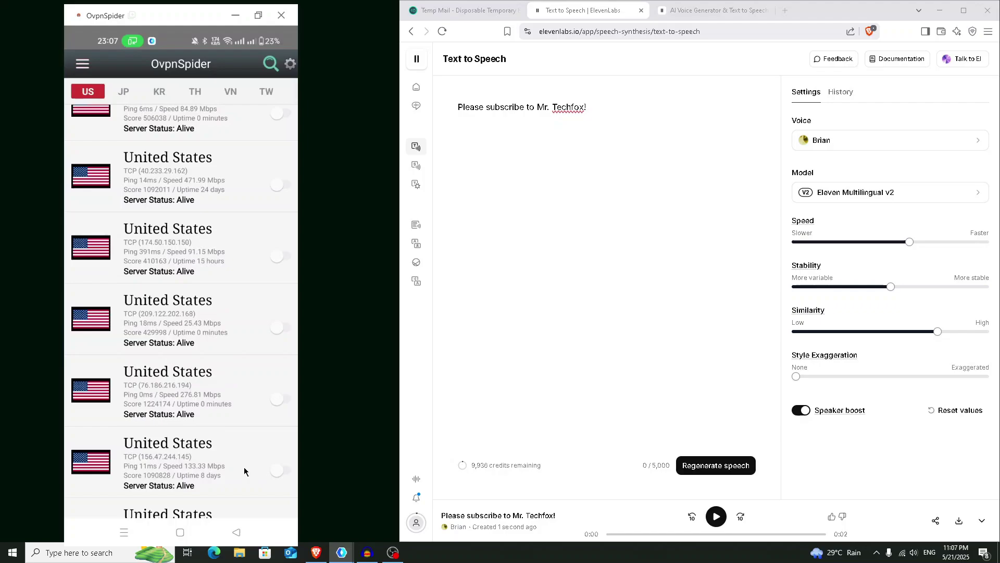
left_click(279, 471)
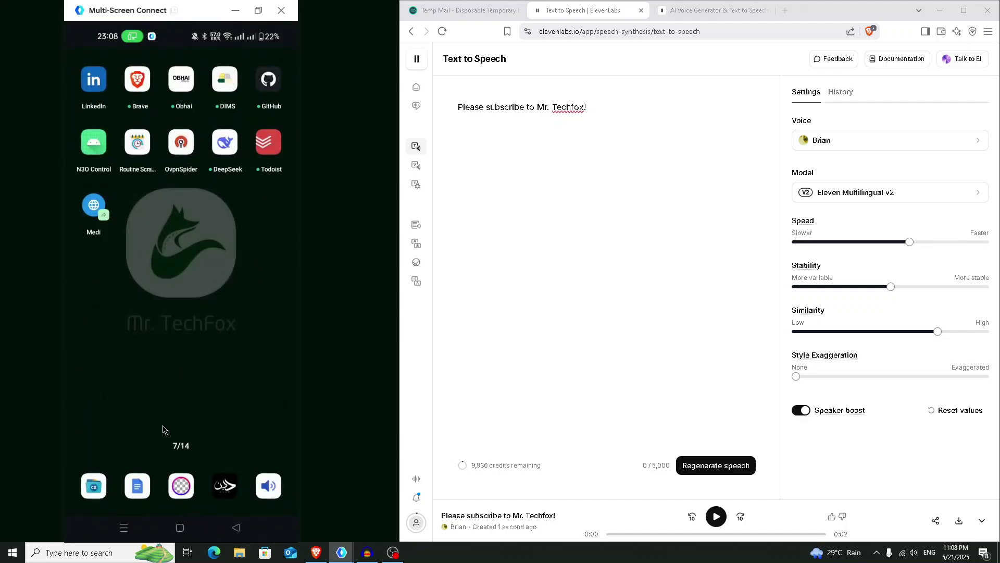
left_click(125, 528)
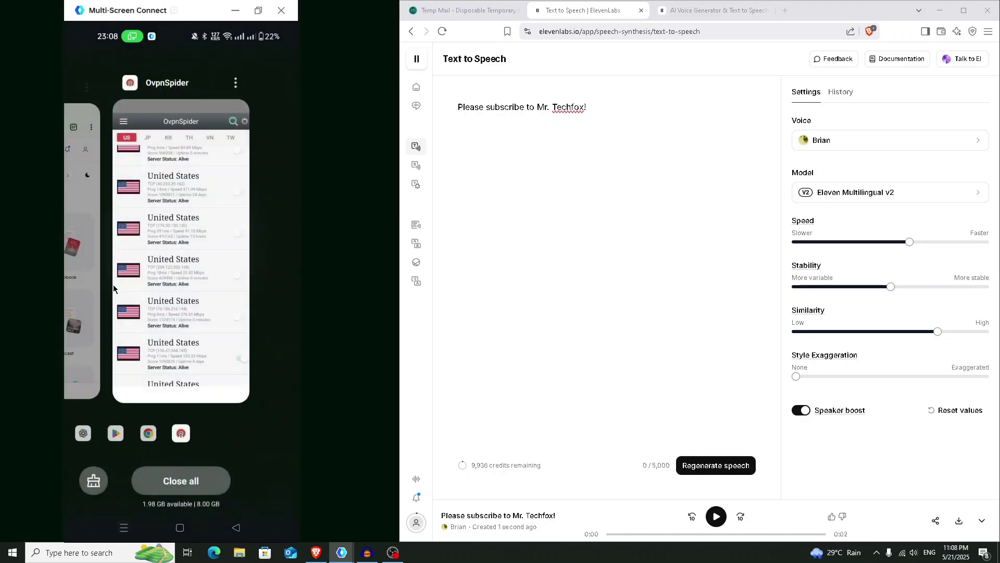
left_click(82, 289)
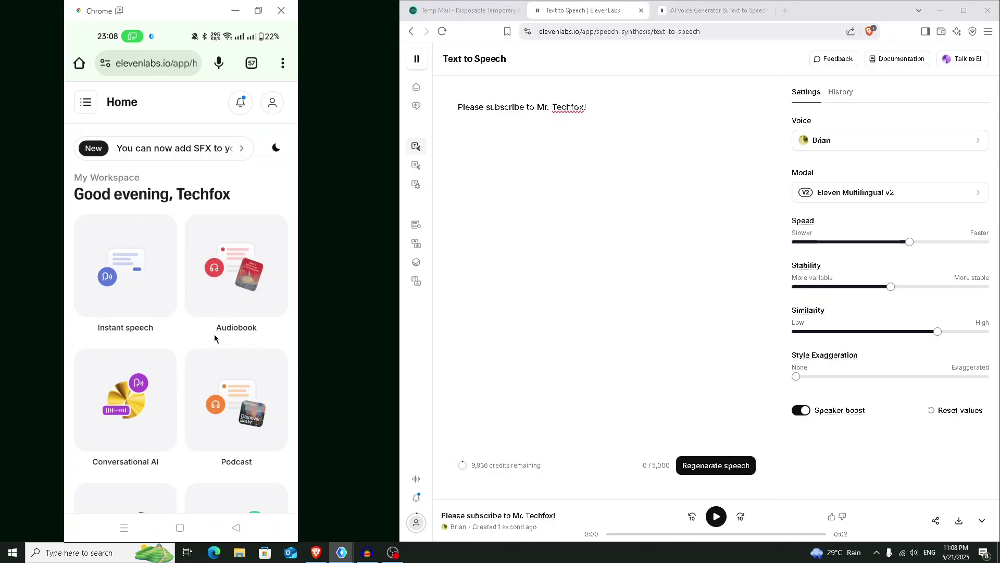
- On the phone's Text to Speech page, generate 'Subscribe and like the video!' in Rachel's voice
scroll(214, 334, "down", 3)
scroll(218, 326, "up", 3)
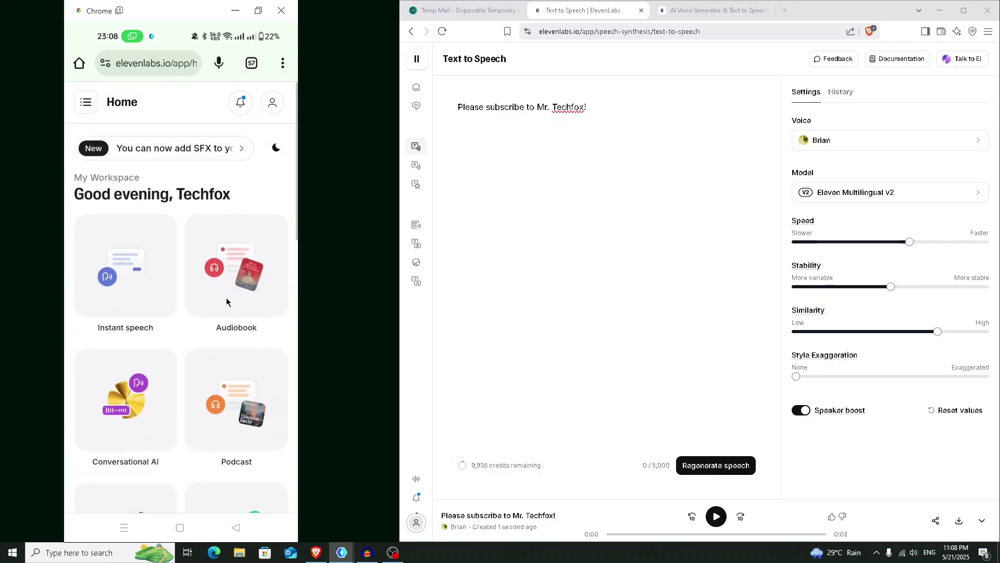
left_click(88, 107)
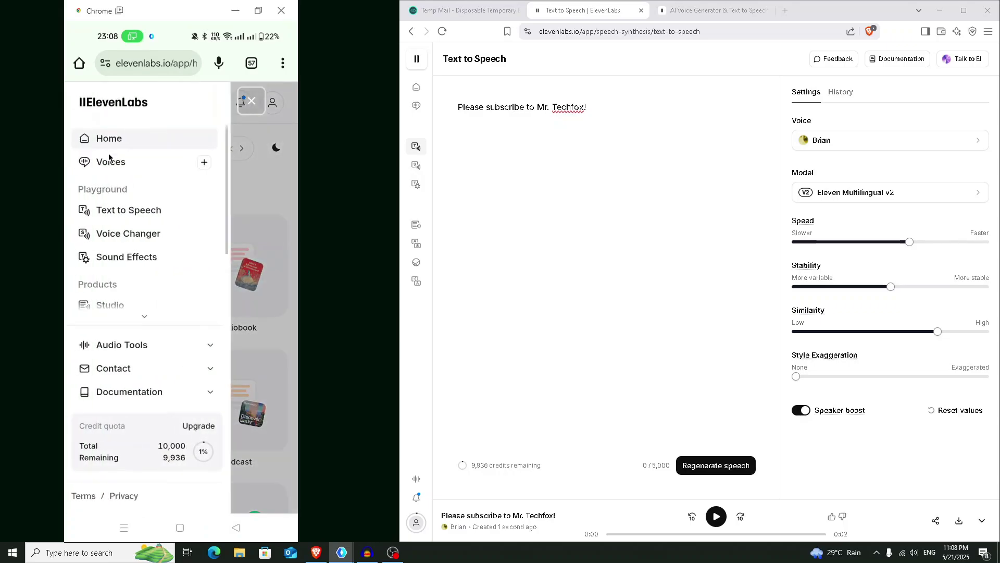
left_click(125, 211)
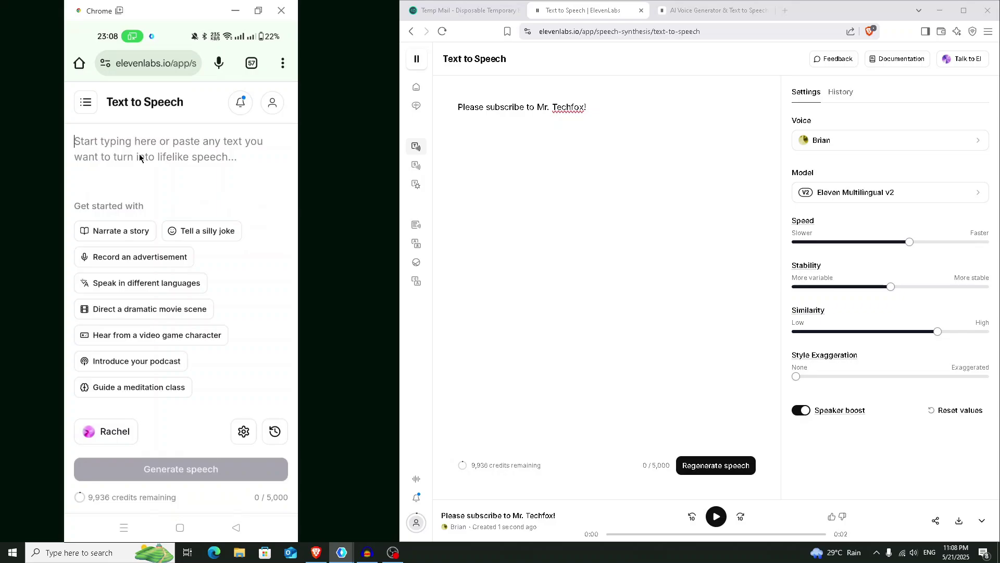
type("Subscribe and like the vide")
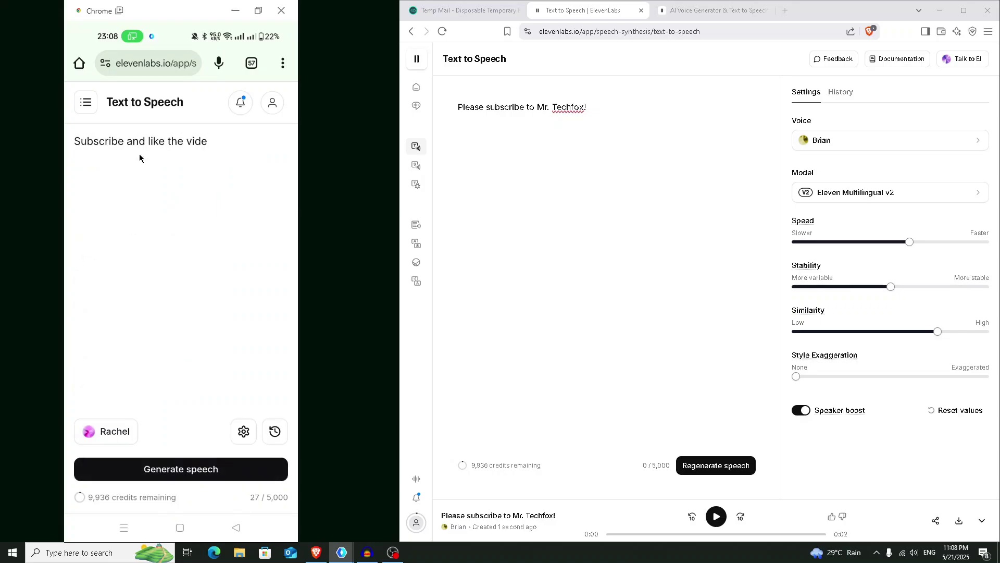
type("o!")
left_click(164, 471)
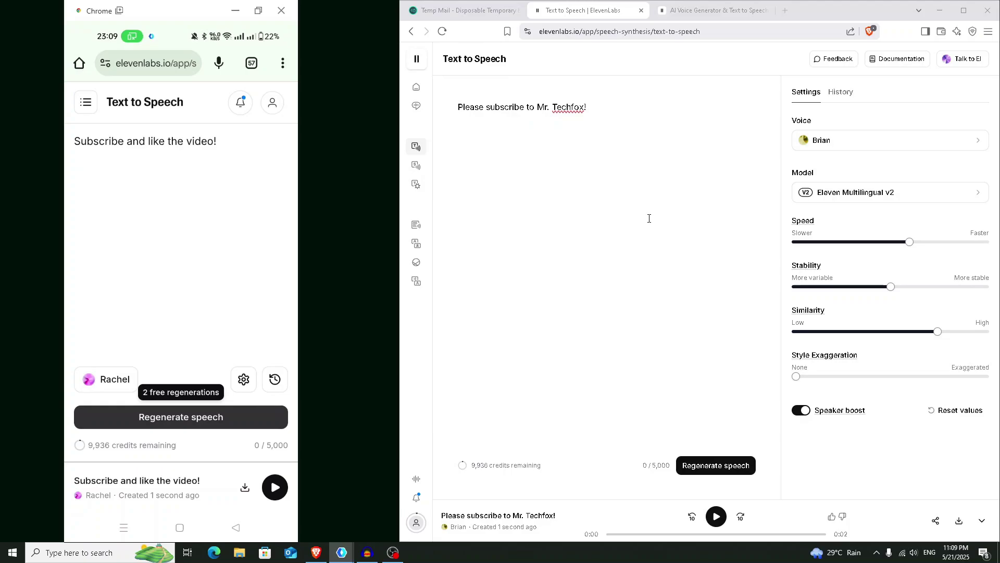
left_click(635, 134)
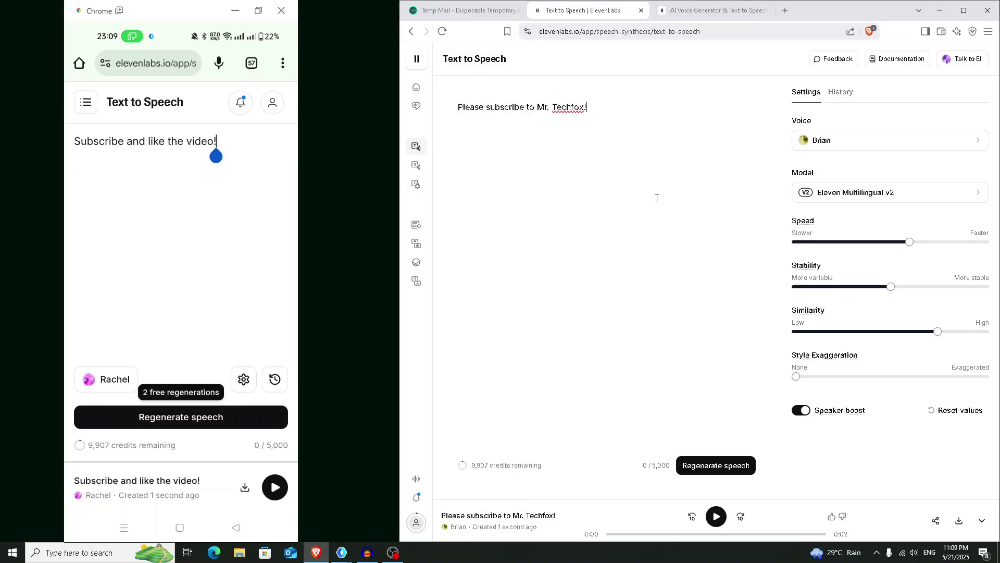
- Reload the PC page, open History, and save the newest clip as a WAV file
left_click(443, 32)
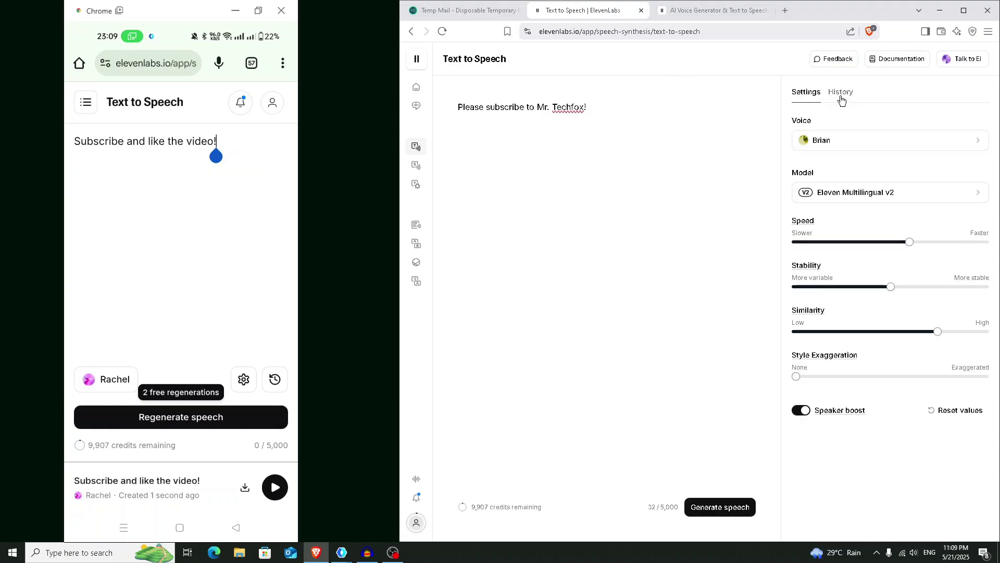
left_click(841, 99)
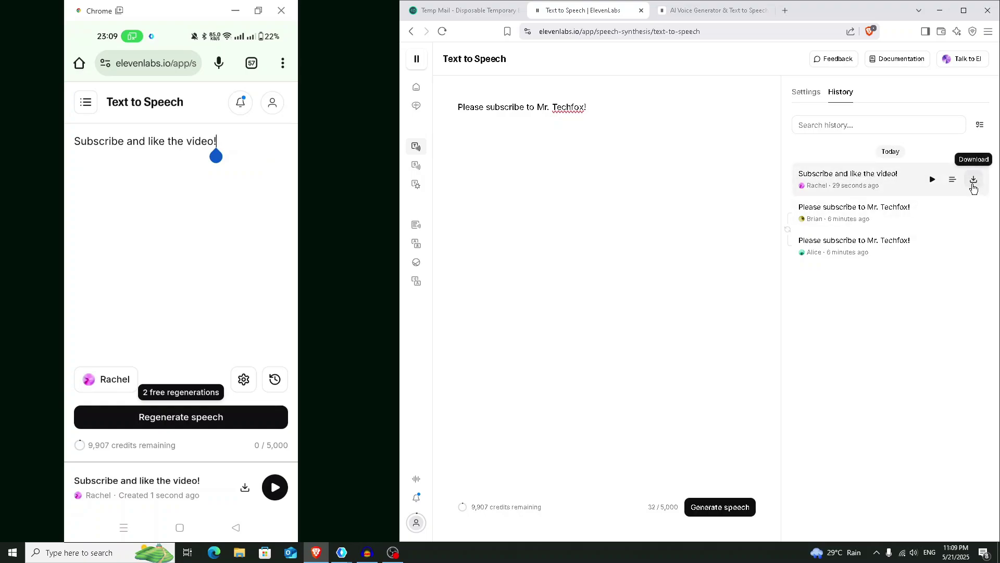
left_click(973, 188)
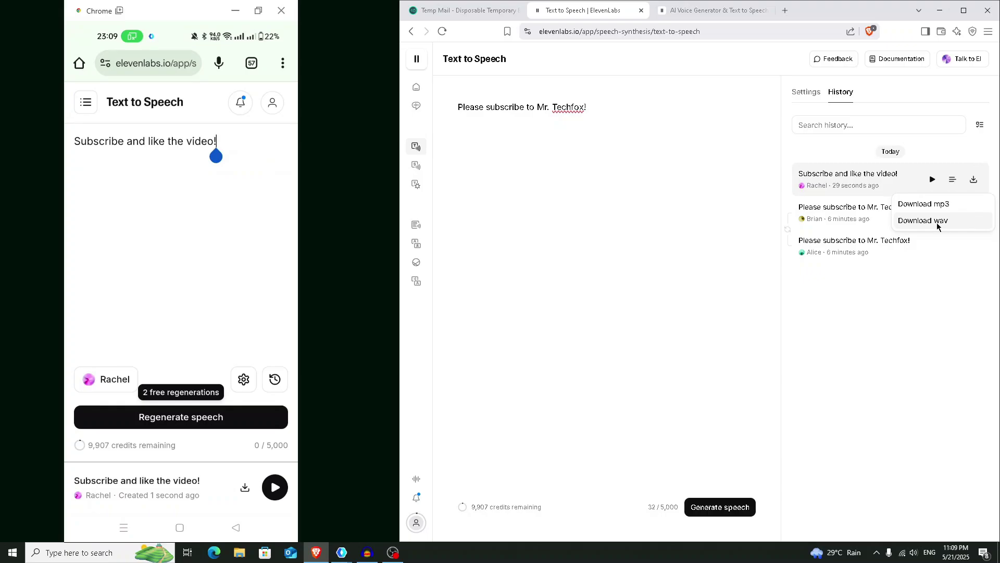
left_click(938, 221)
left_click(822, 262)
mouse_move(883, 56)
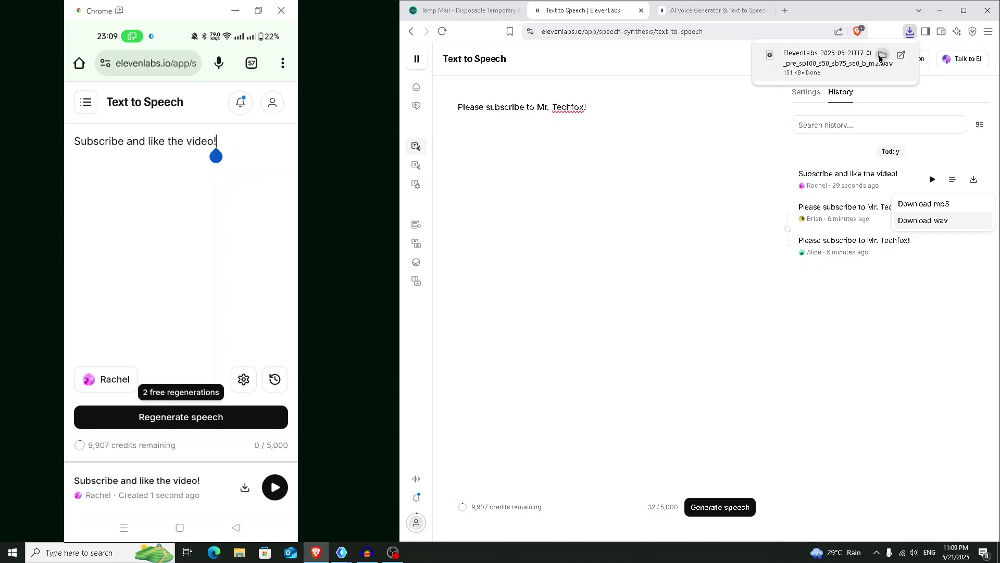
left_click_drag(467, 507, 490, 507)
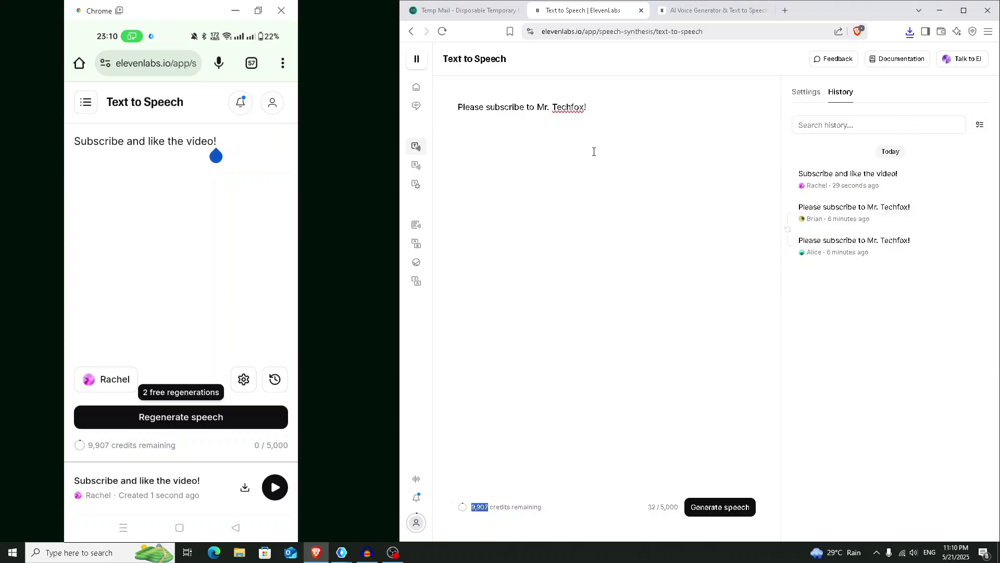
- Delete the Temp Mail disposable inbox holding the ElevenLabs verification email
key("ctrl+shift+Tab")
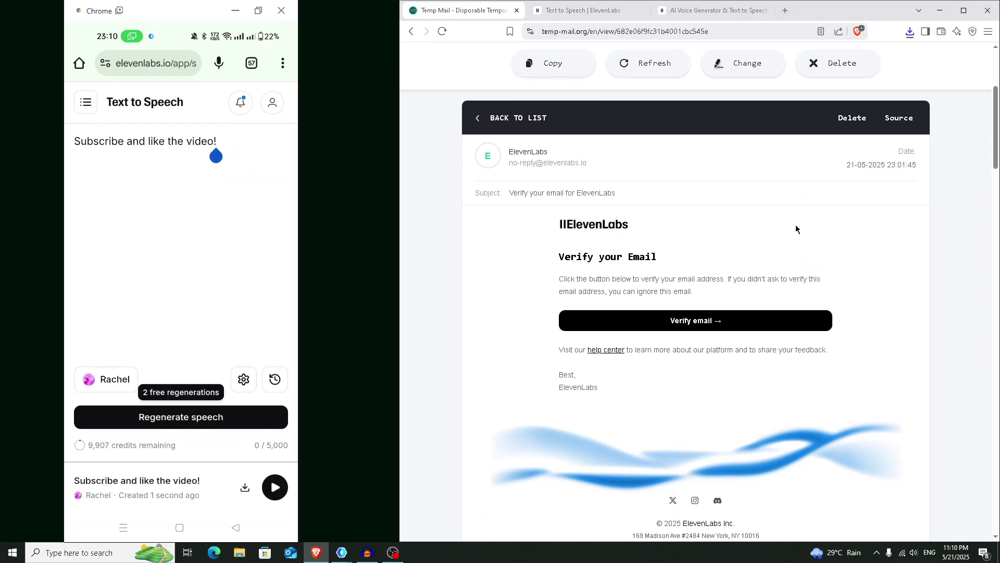
scroll(836, 202, "up", 2)
left_click(844, 142)
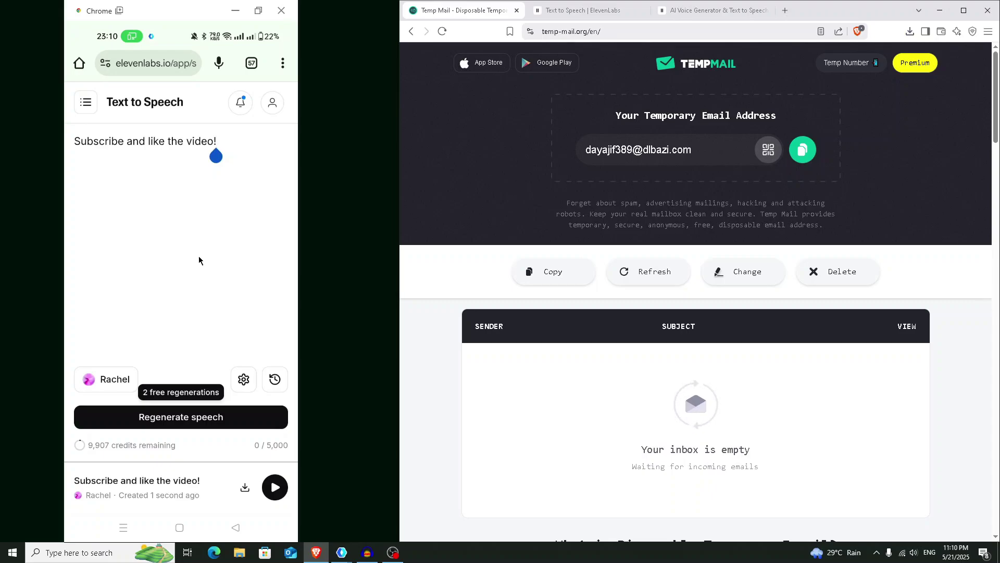
- Return to the ElevenLabs Text to Speech tab and minimize the browser window
left_click(735, 14)
left_click(615, 10)
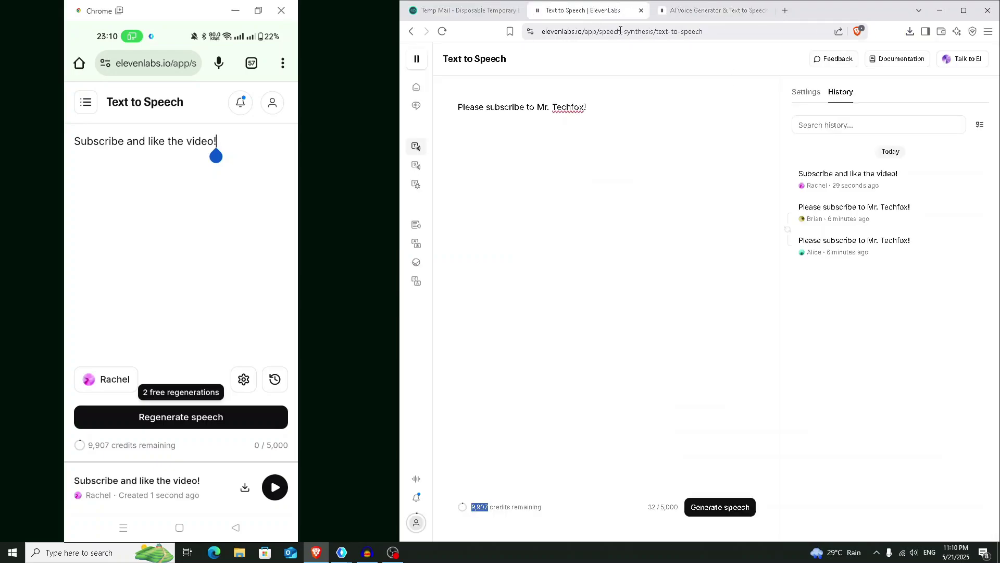
mouse_move(866, 175)
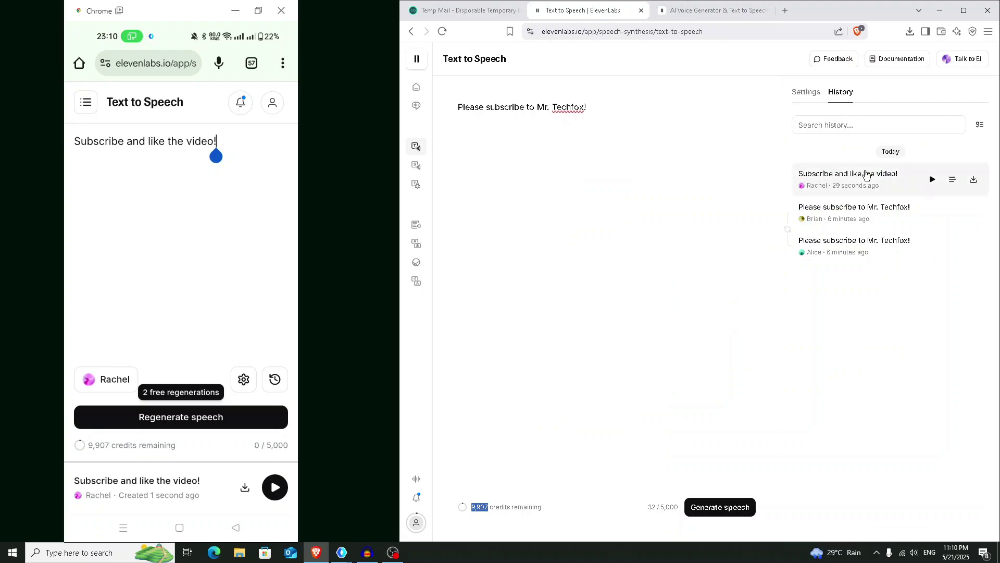
left_click(940, 11)
- Minimize the phone-mirror Chrome window to reveal the Mr. TechFox desktop wallpaper
left_click(235, 11)
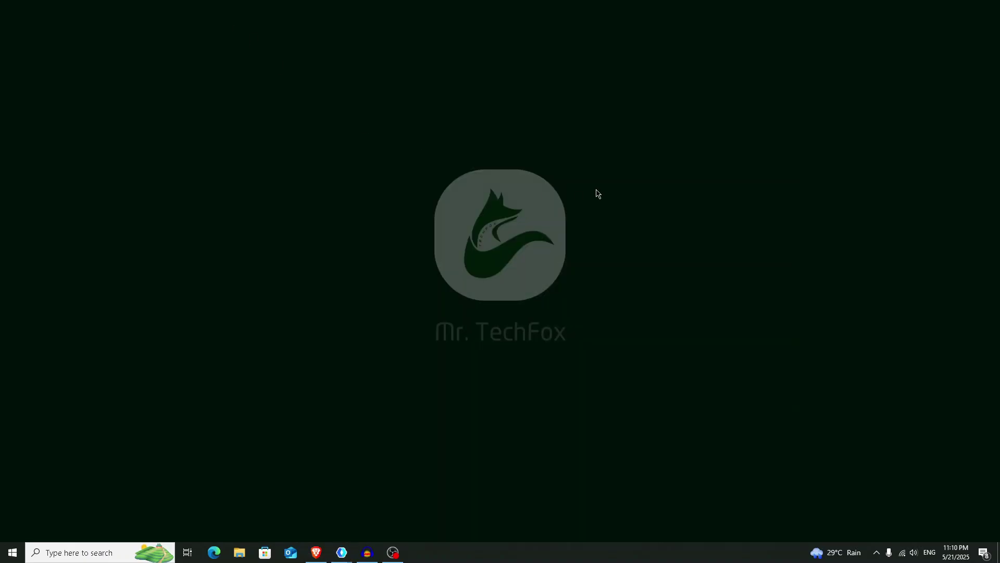